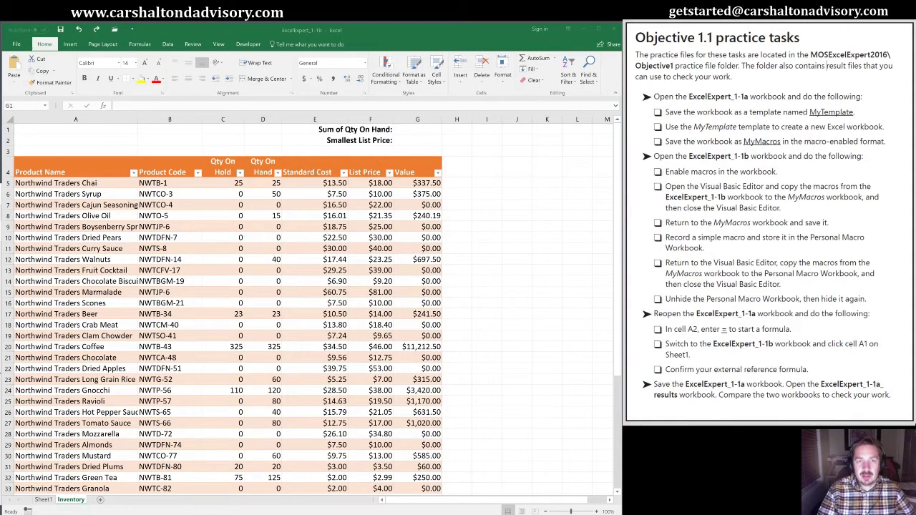
- Open the ExcelExpert_1-1a workbook from the list of recent workbooks
left_click(126, 129)
key("ctrl+o")
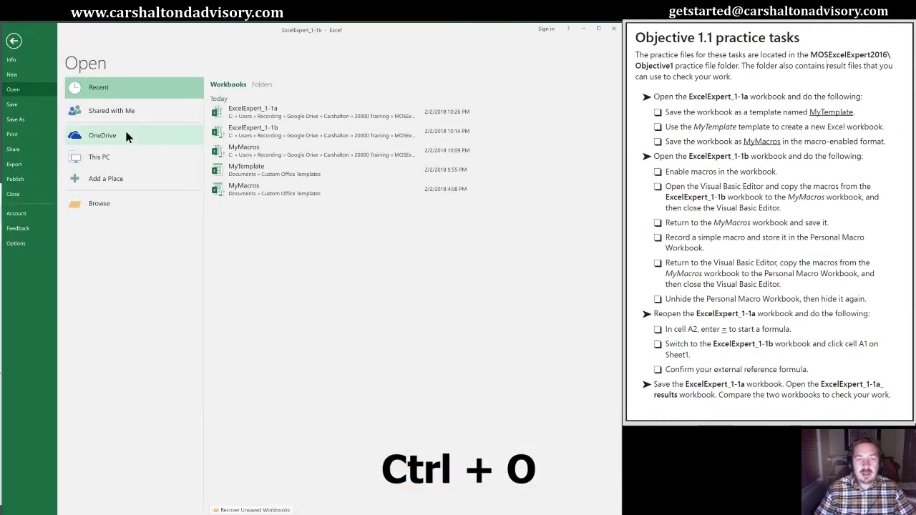
left_click(243, 112)
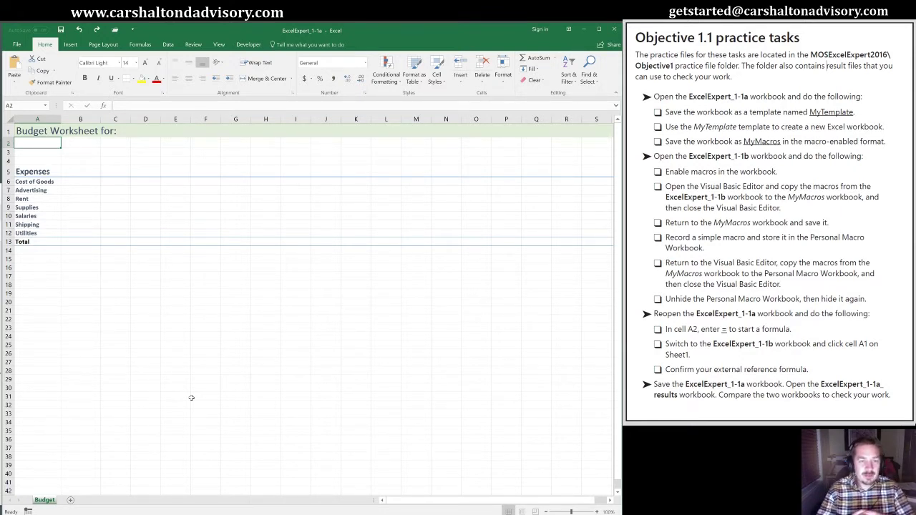
- In cell A2 of the Budget sheet, enter a formula referencing cell A1 on Sheet1 of the ExcelExpert_1-1b workbook
key("Down")
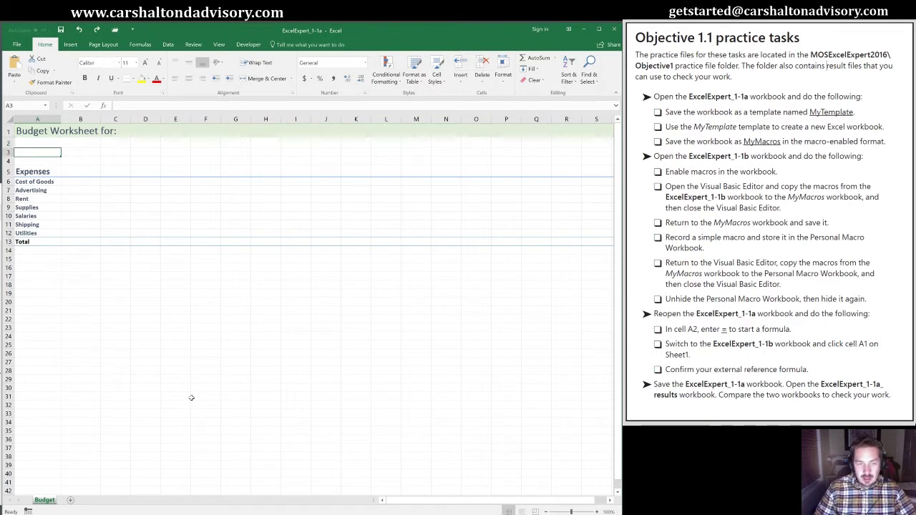
key("Right")
key("Left")
key("Up")
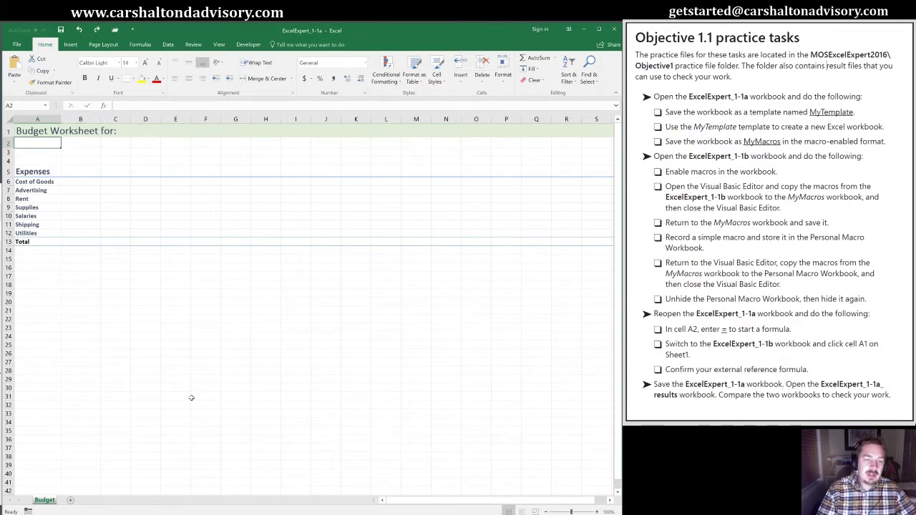
type("=")
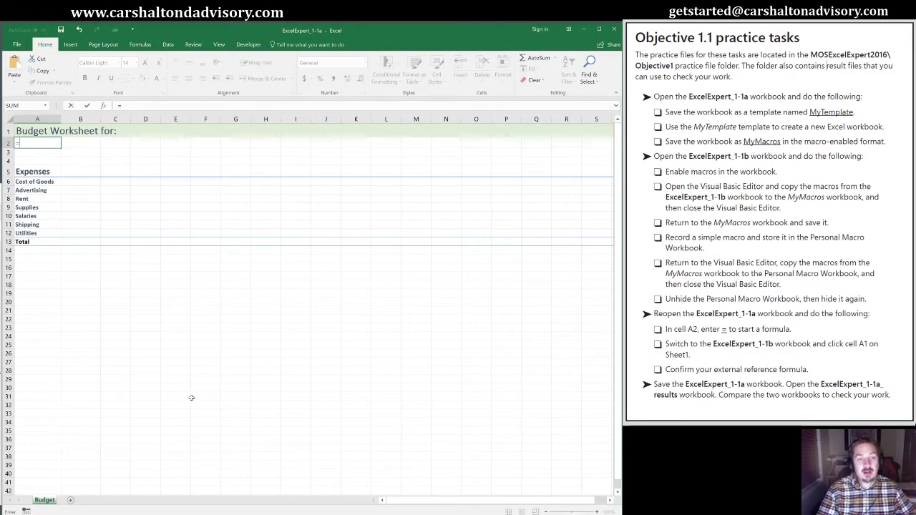
key("alt+Tab")
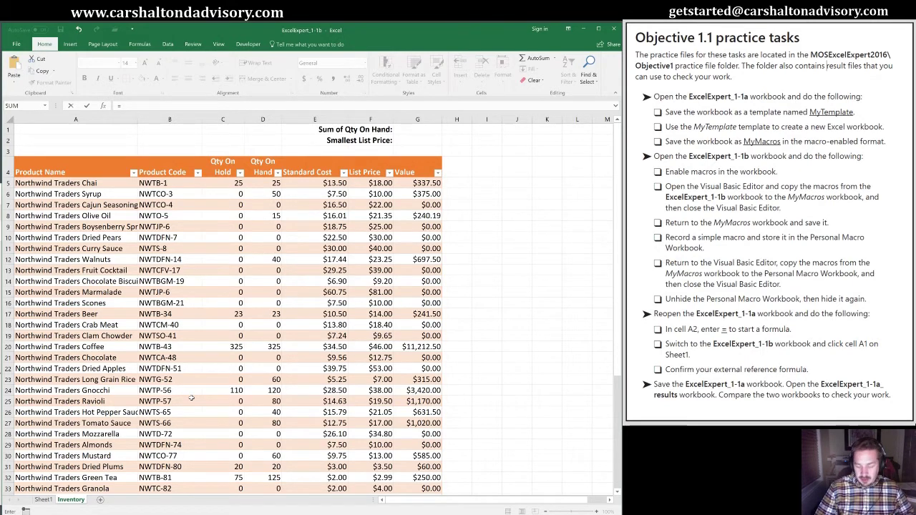
key("ctrl+Page_Up")
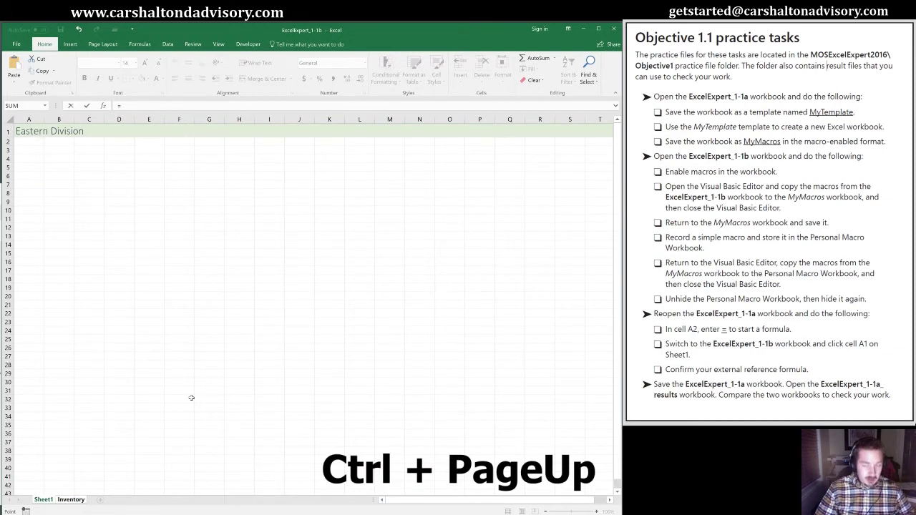
key("ctrl+Home")
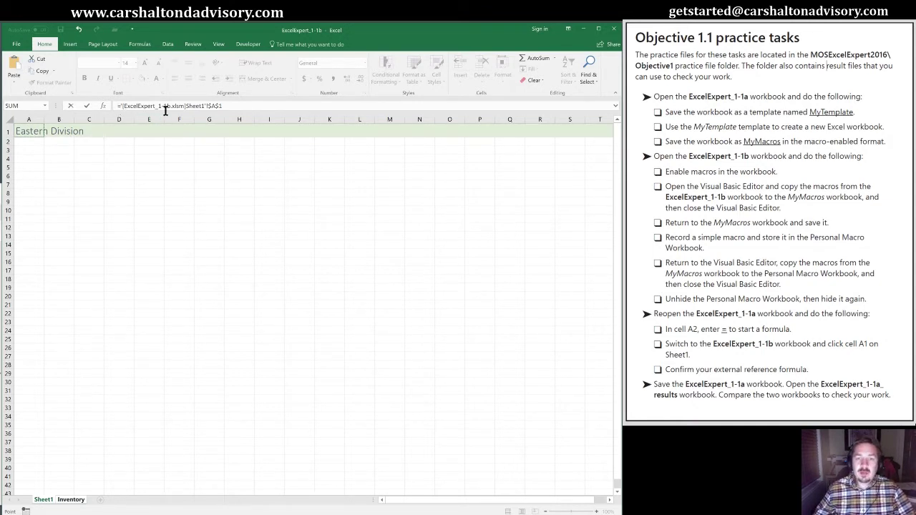
key("Return")
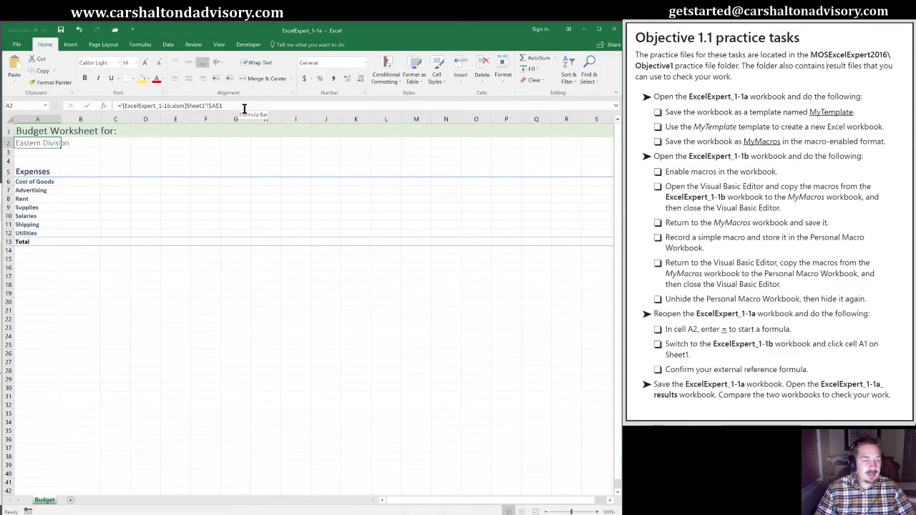
- Examine the workbook and sheet part of the external reference formula in cell A2
key("Down")
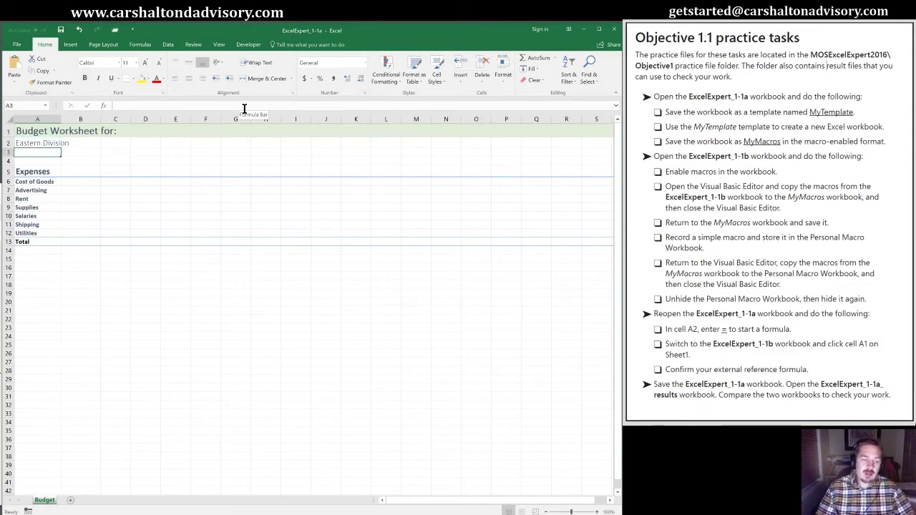
key("Up")
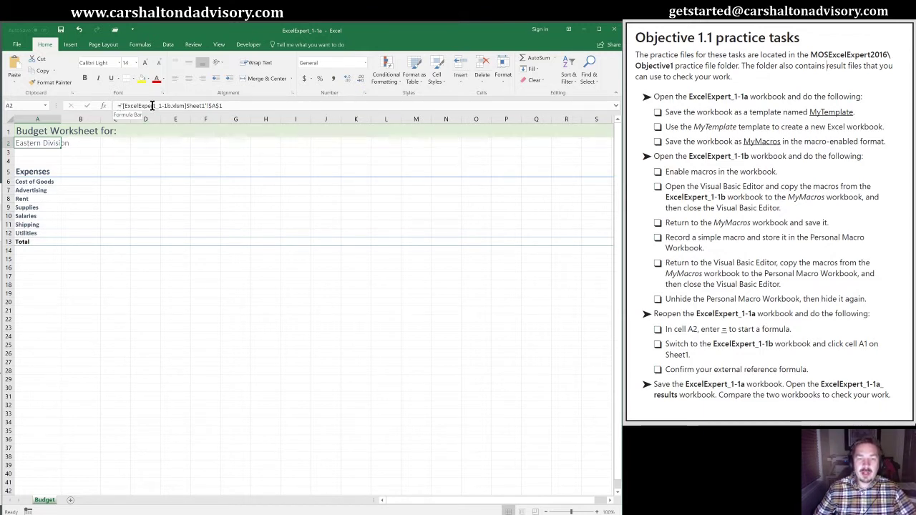
left_click_drag(120, 105, 207, 106)
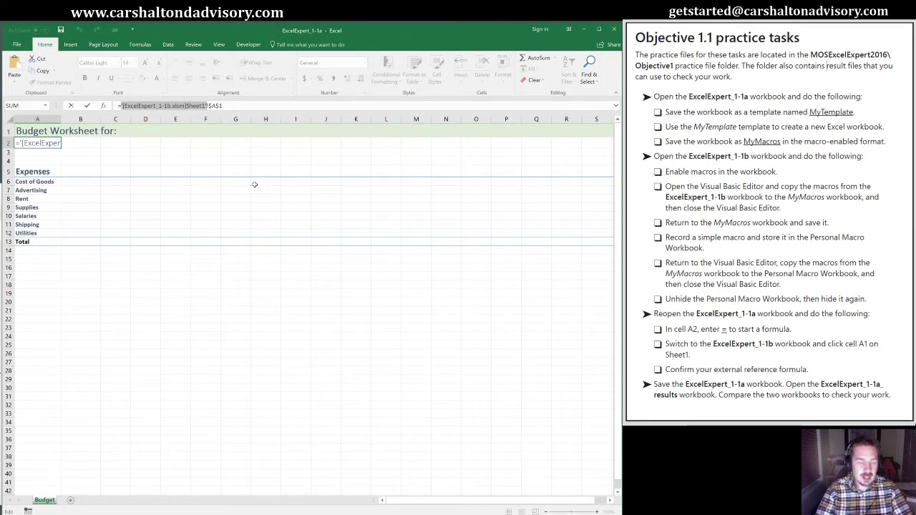
key("Return")
- Enter the formula =D3 in cell A3 as an example of a reference within the same sheet
key("Down")
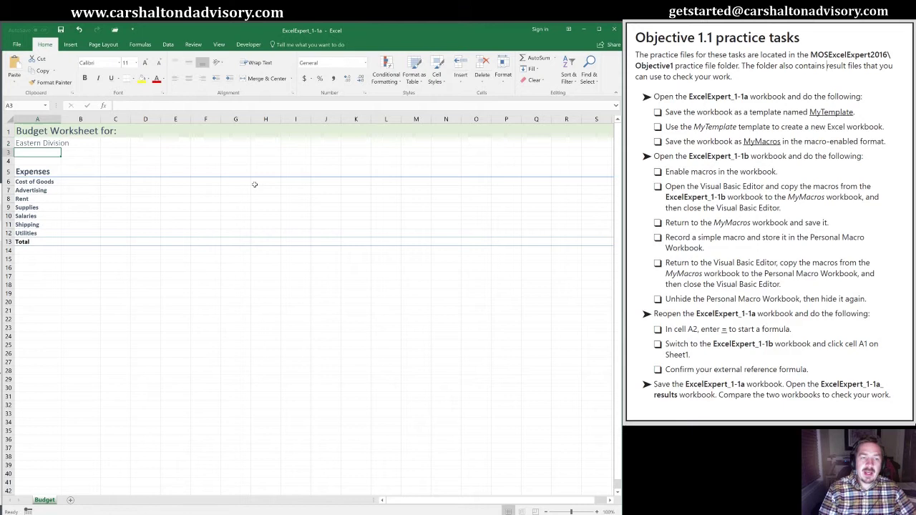
type("=")
key("Right")
key("Right")
key("Right")
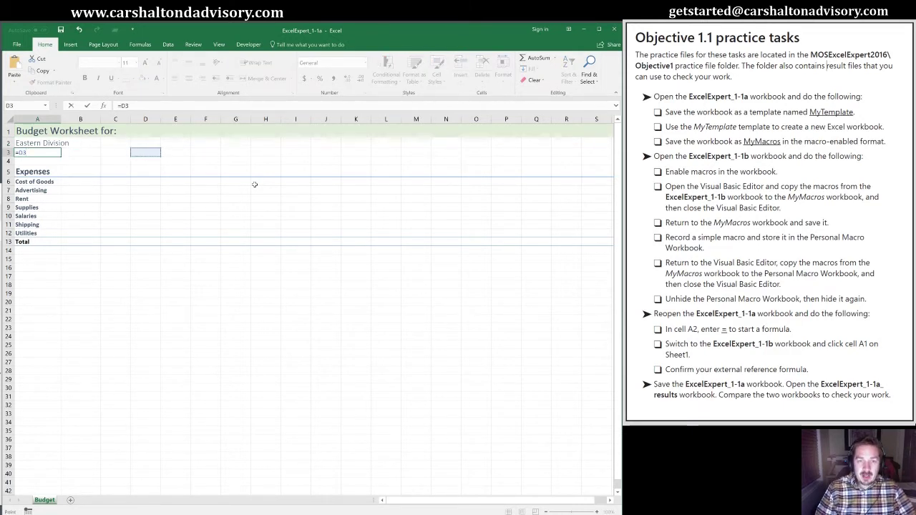
key("ctrl+Return")
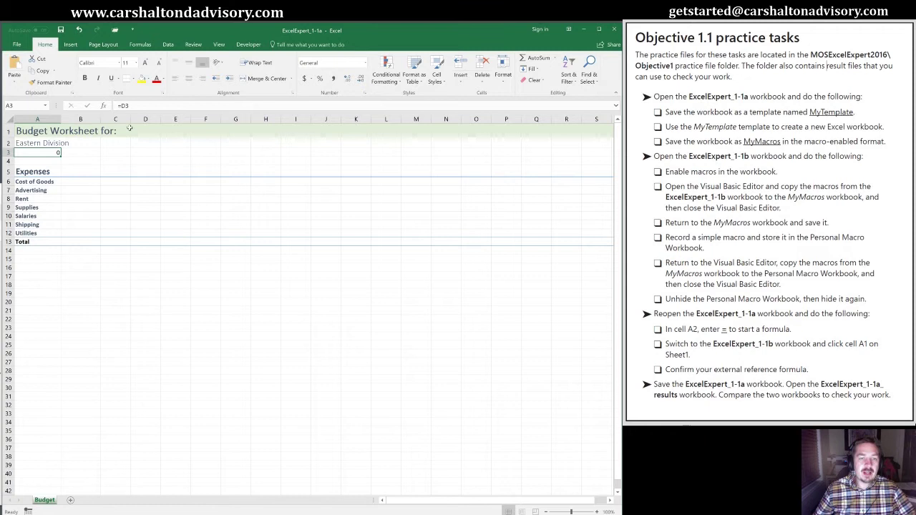
- Compare the formulas in cells A2 and A3, and undo the example formula in A3
left_click(53, 145)
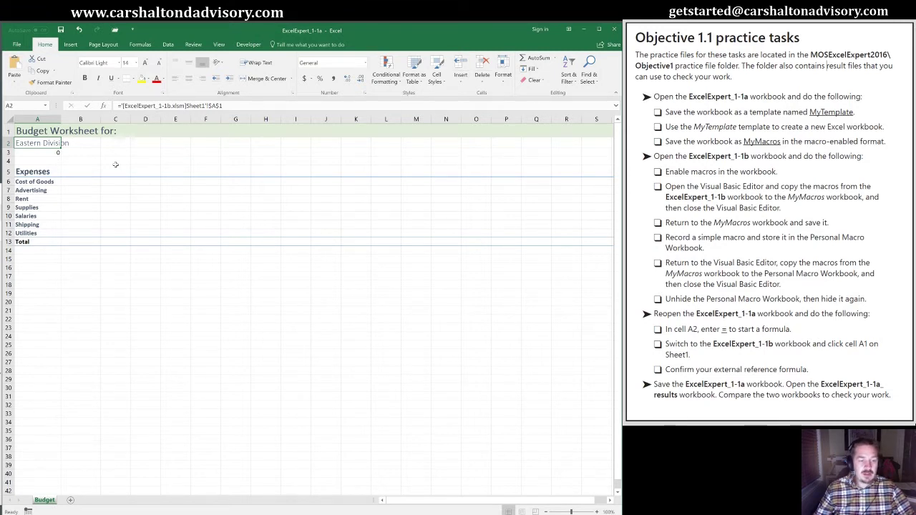
left_click(45, 152)
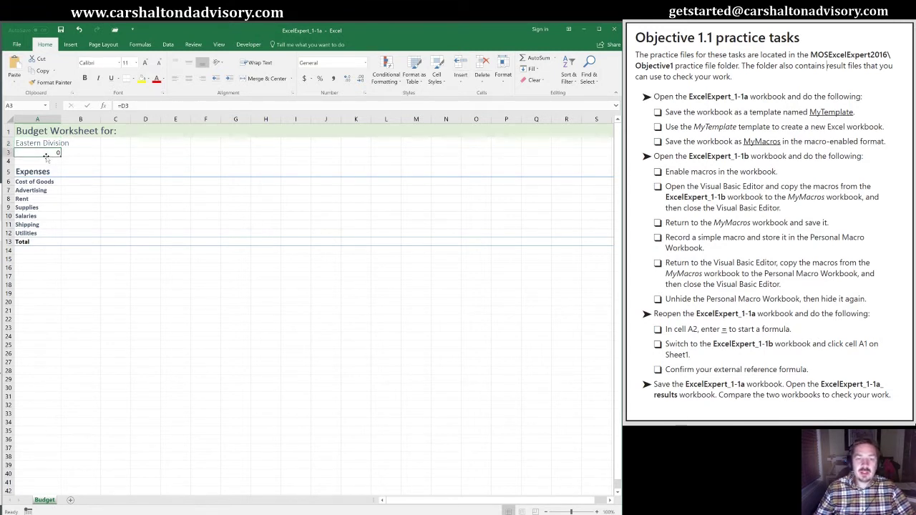
key("ctrl+z")
key("Up")
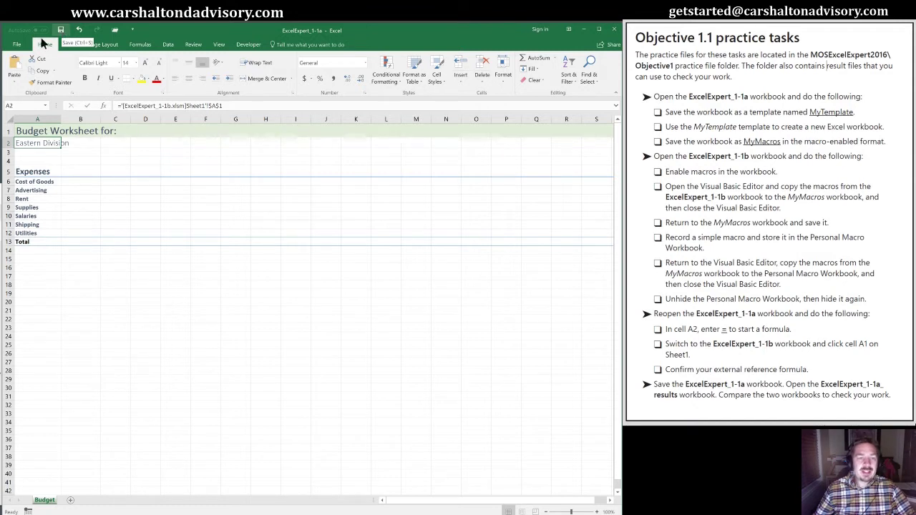
- Save a copy of the workbook as ExcelExpert_1-1a vCG in the Objective1 folder
left_click(18, 44)
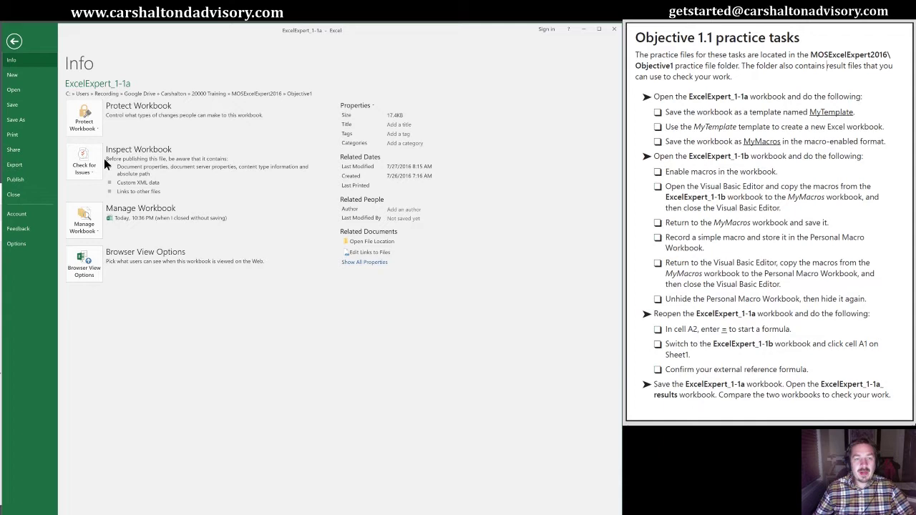
left_click(16, 119)
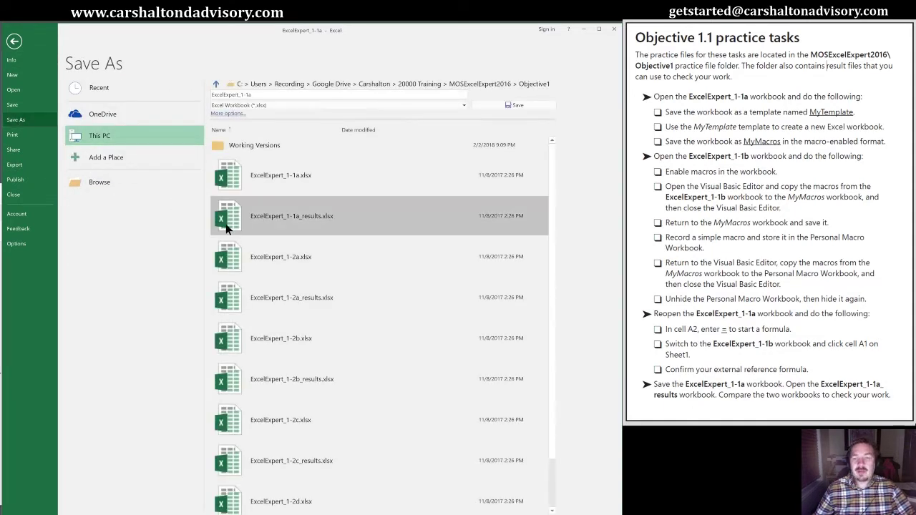
triple_click(244, 94)
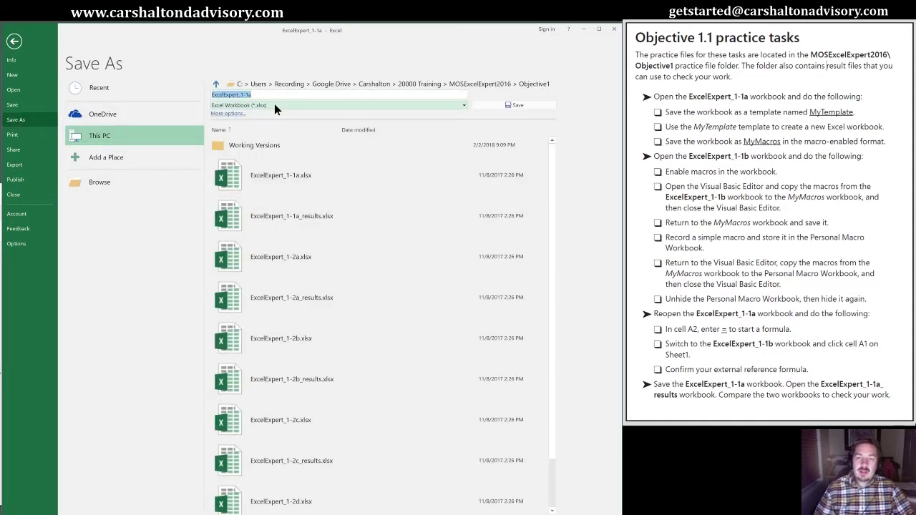
left_click(274, 105)
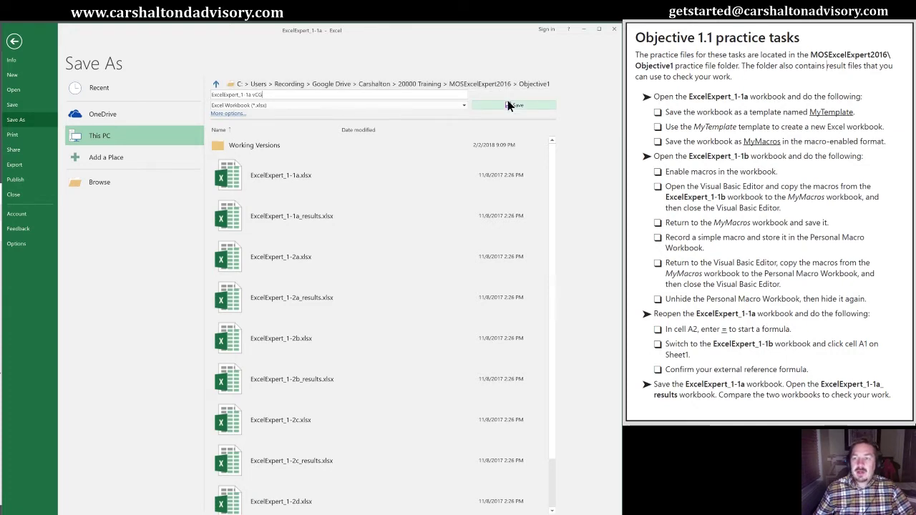
left_click(510, 106)
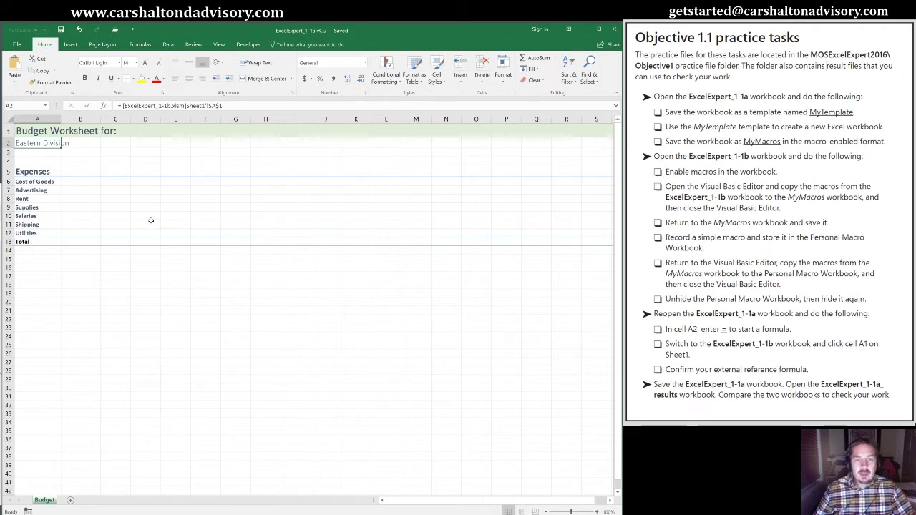
- Open the ExcelExpert_1-1a_results workbook from the Objective1 folder
left_click(112, 32)
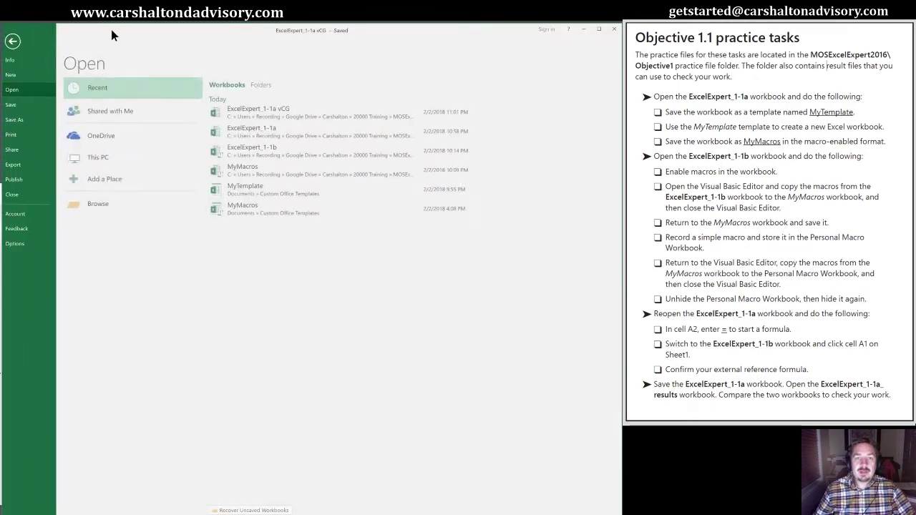
left_click(264, 86)
left_click(240, 113)
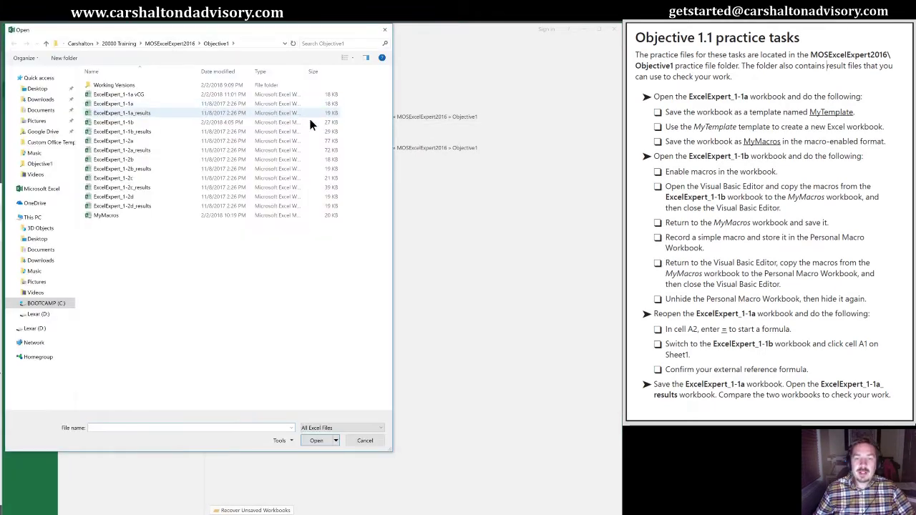
left_click(89, 112)
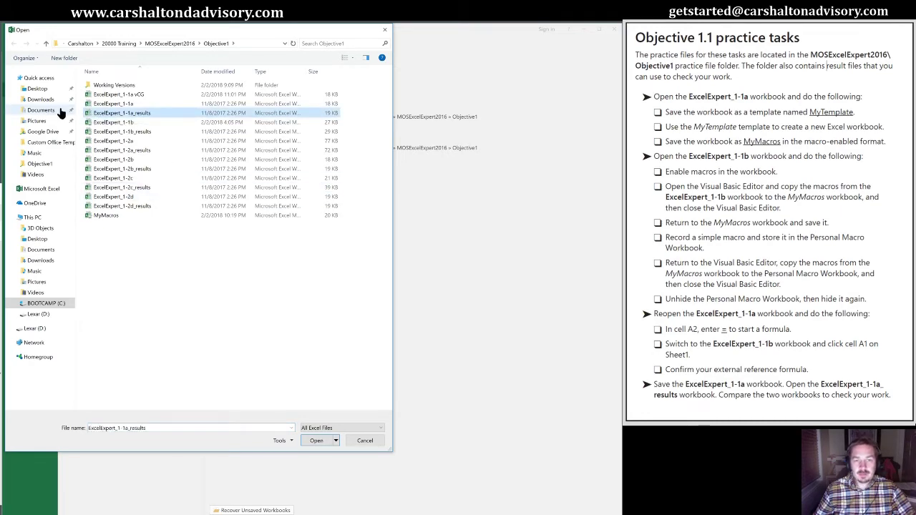
double_click(89, 114)
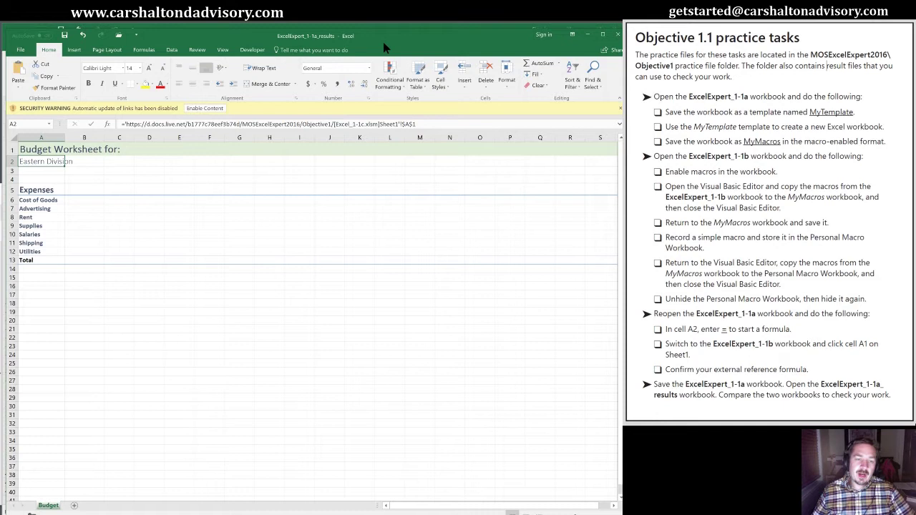
- Check the external reference in cell A2 of the results workbook and close that workbook
left_click(40, 171)
left_click(38, 164)
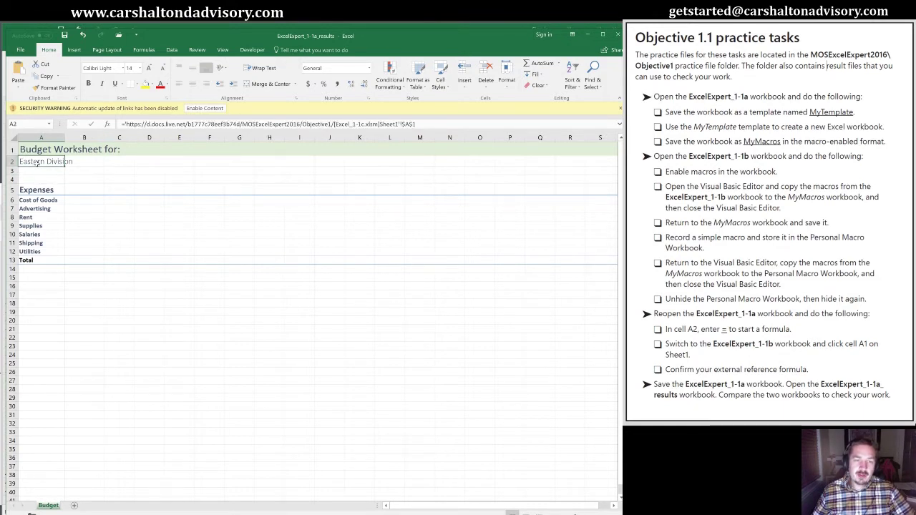
left_click(617, 36)
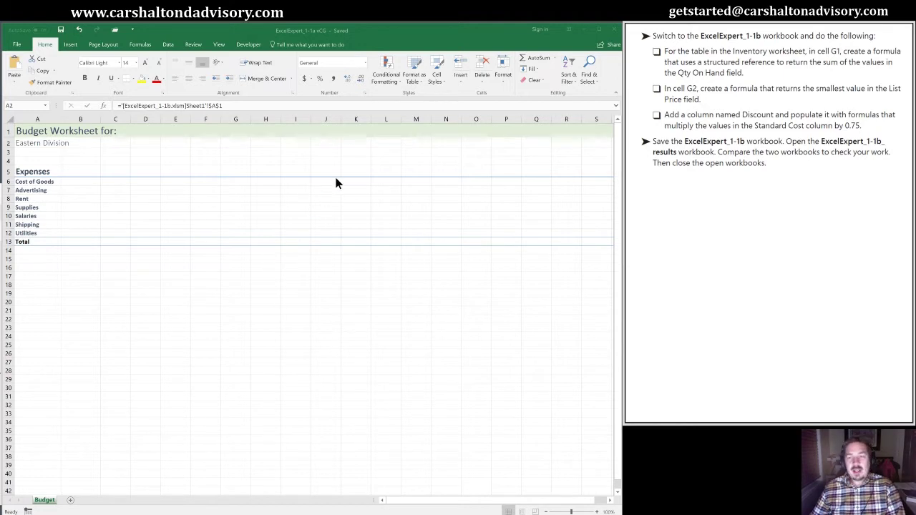
- Close the ExcelExpert_1-1a vCG workbook and display the name and design settings of the product table on the Inventory sheet
left_click(378, 31)
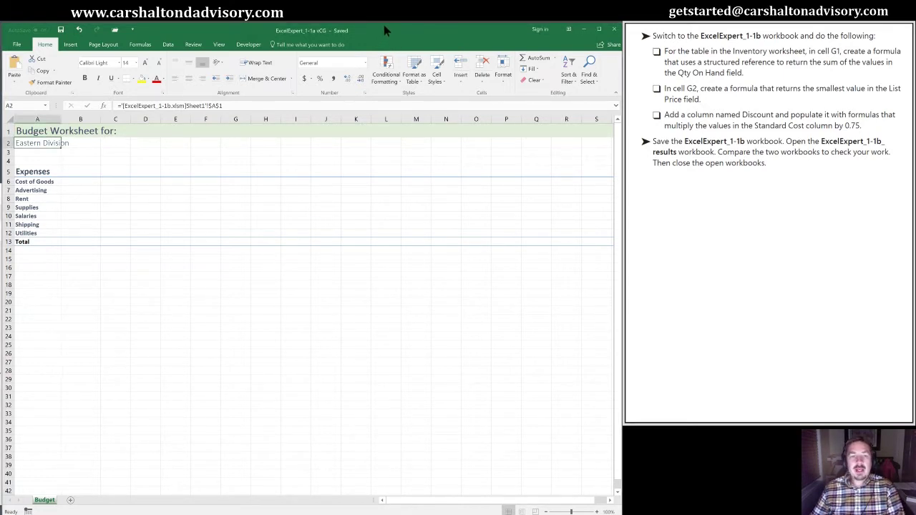
left_click(613, 32)
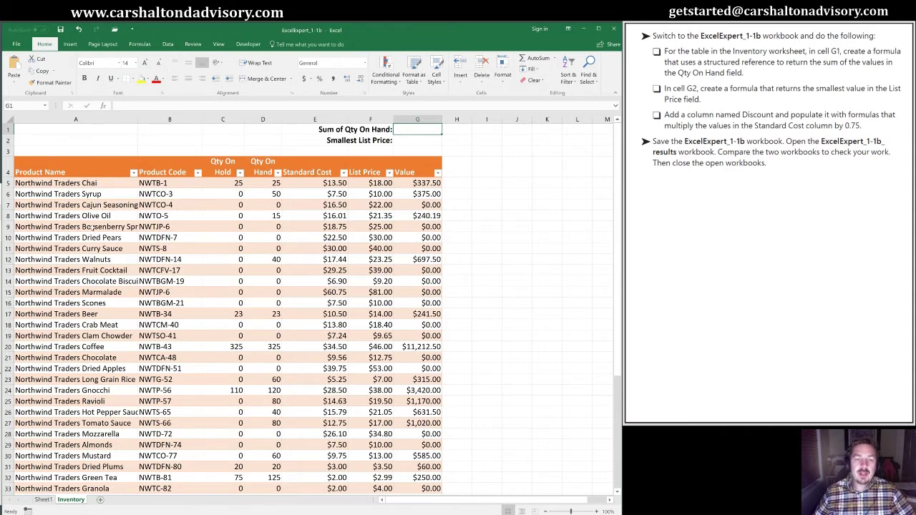
left_click(92, 228)
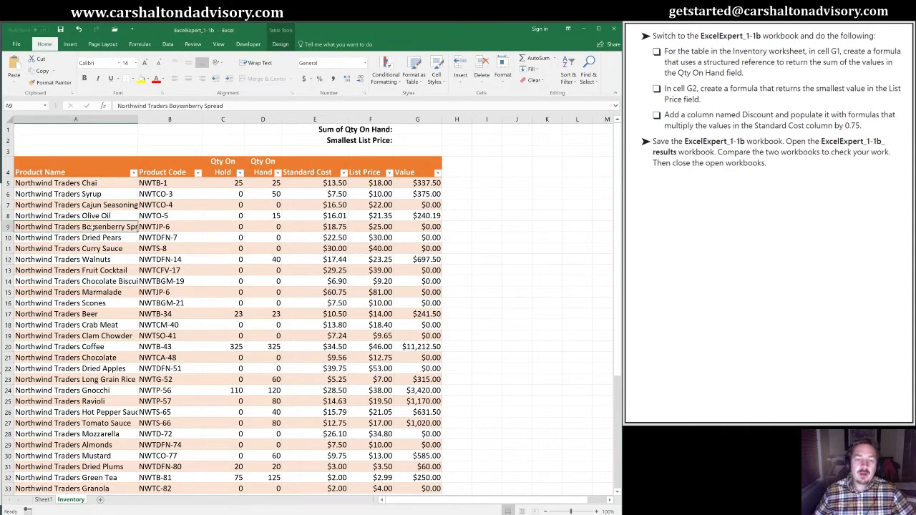
left_click(281, 45)
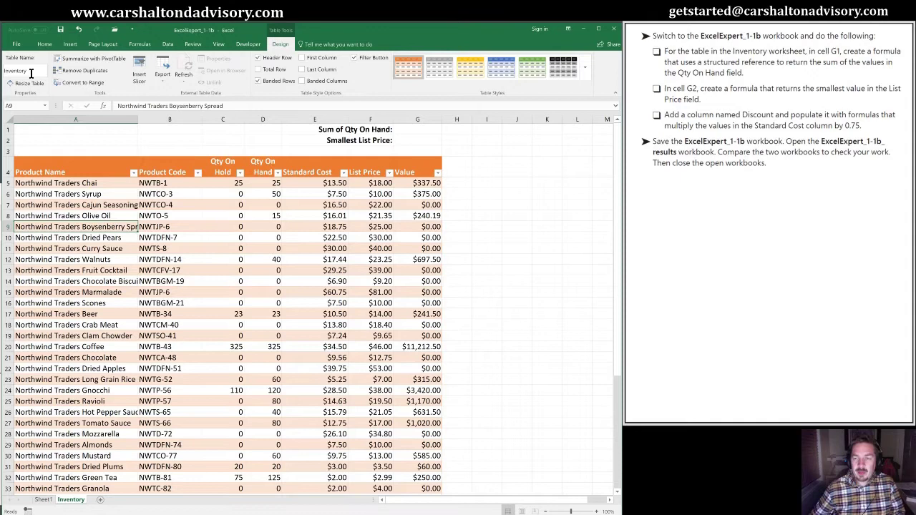
- Begin a SUM formula in cell G1 that refers to the Inventory table by name
left_click(409, 130)
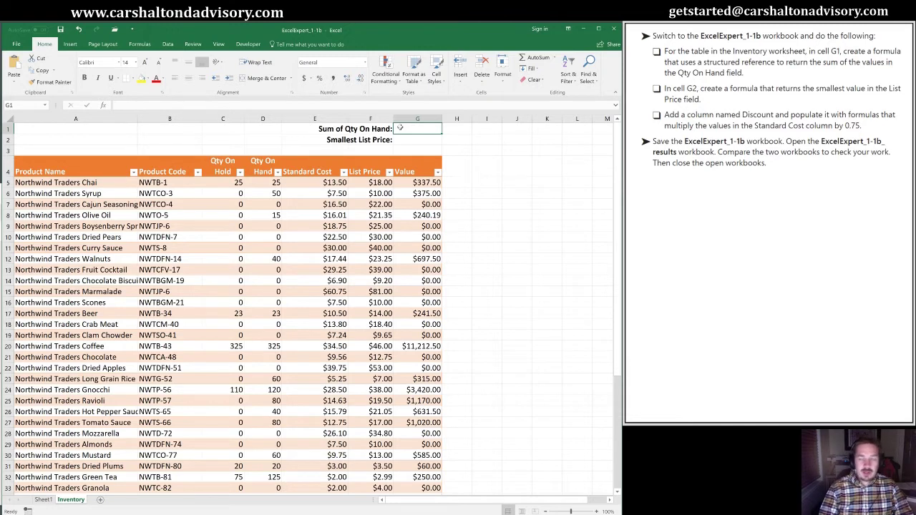
type("=")
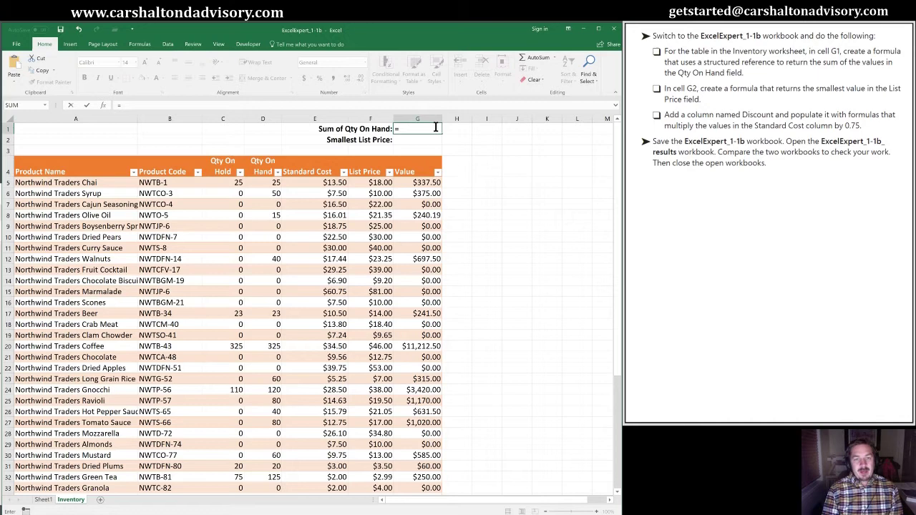
type("i")
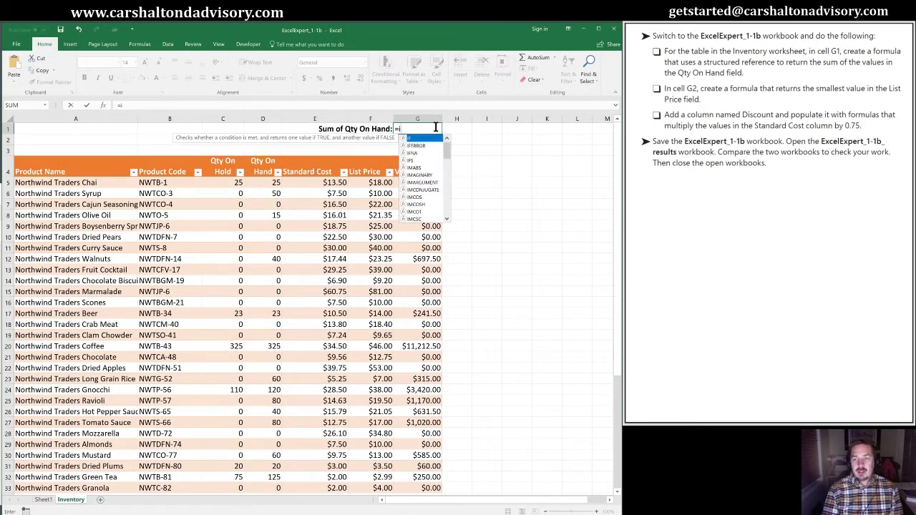
key("BackSpace")
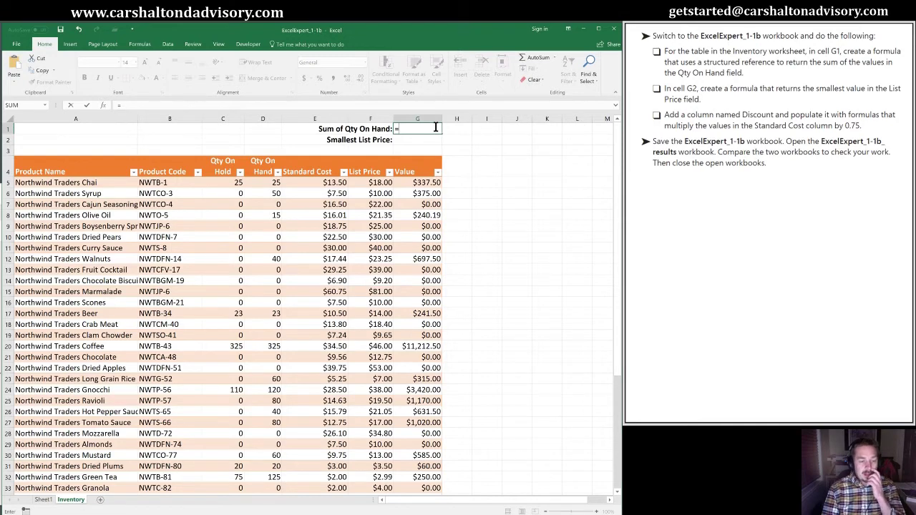
type("sum")
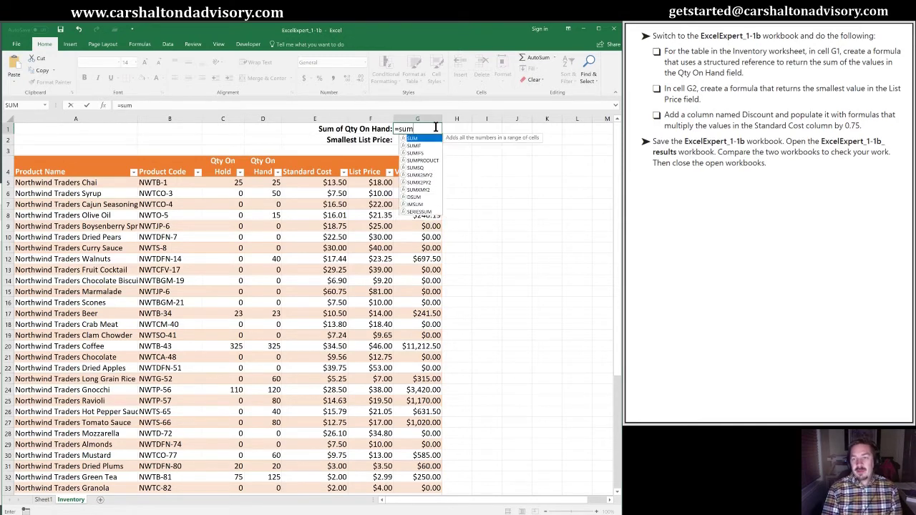
type("(")
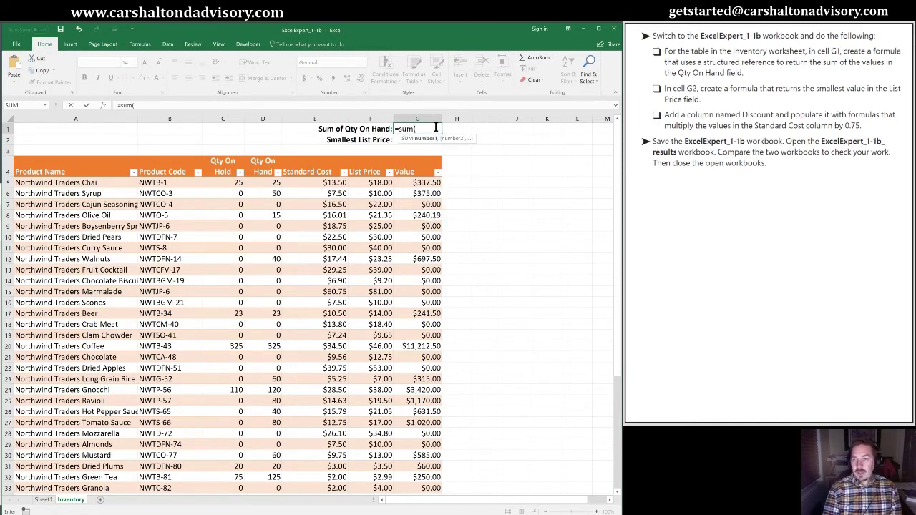
type("in")
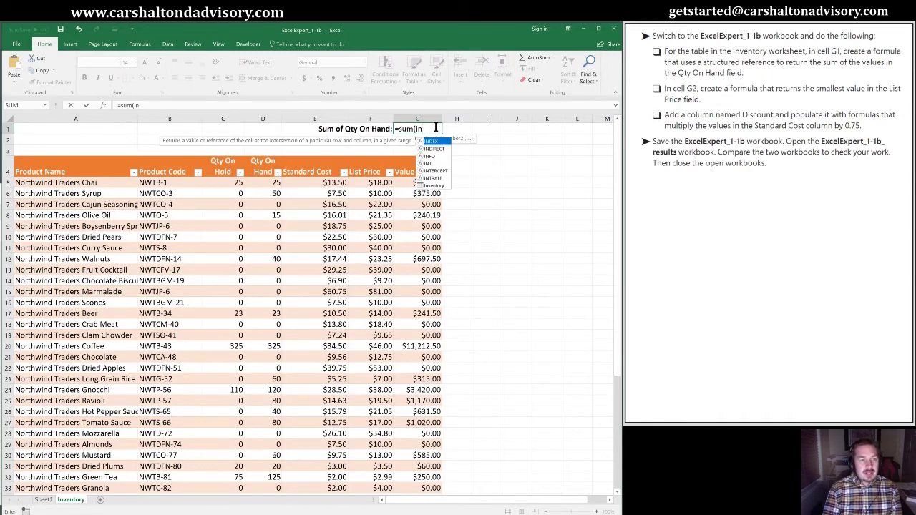
key("Down")
key("Down")
key("Down")
key("Down")
key("Down")
key("Down")
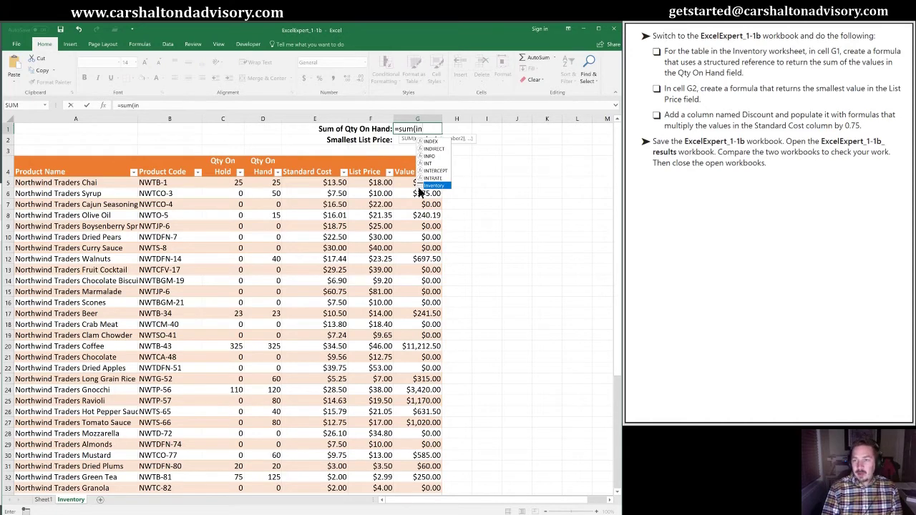
key("Tab")
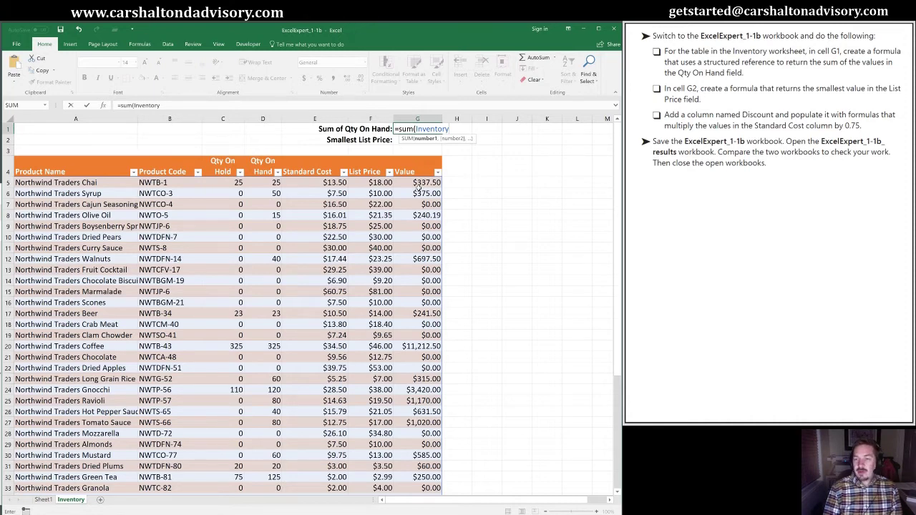
- Complete the G1 formula with the Qty On Hand column so it reads =SUM(Inventory[Qty On Hand])
type("[")
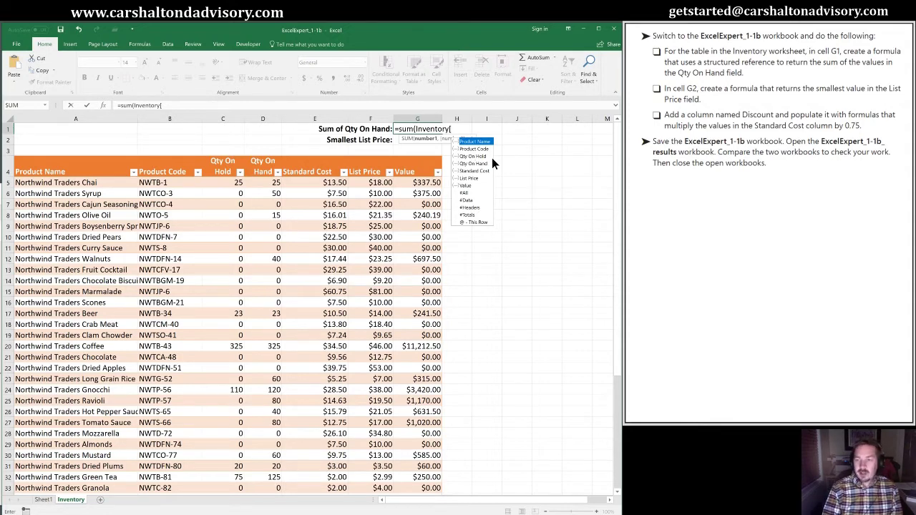
type("Qt")
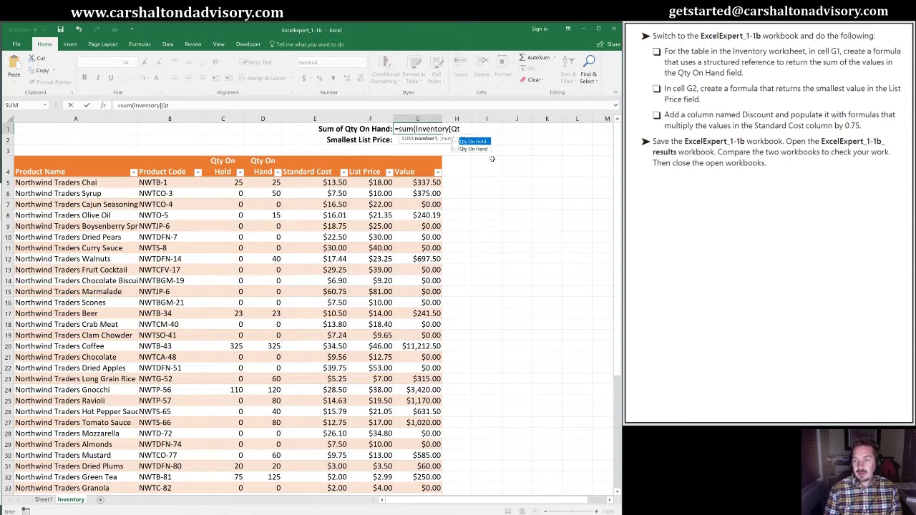
key("Down")
key("Tab")
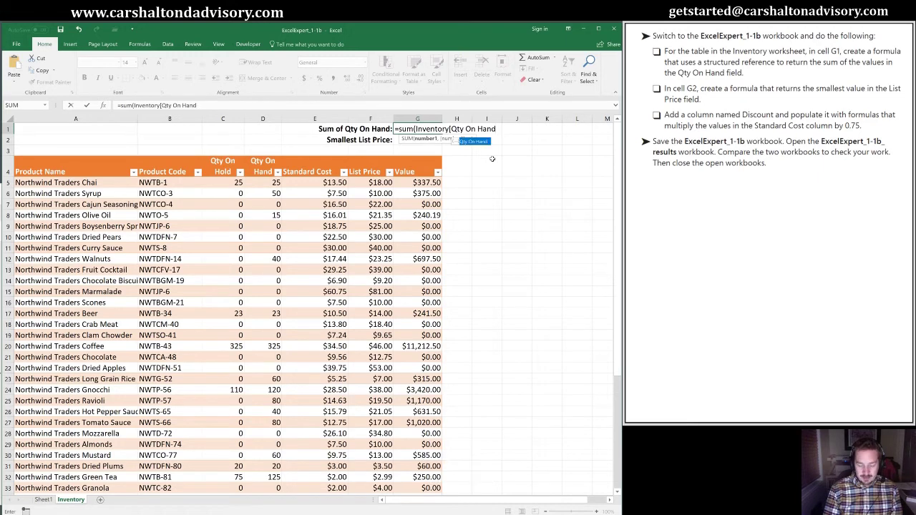
type("]")
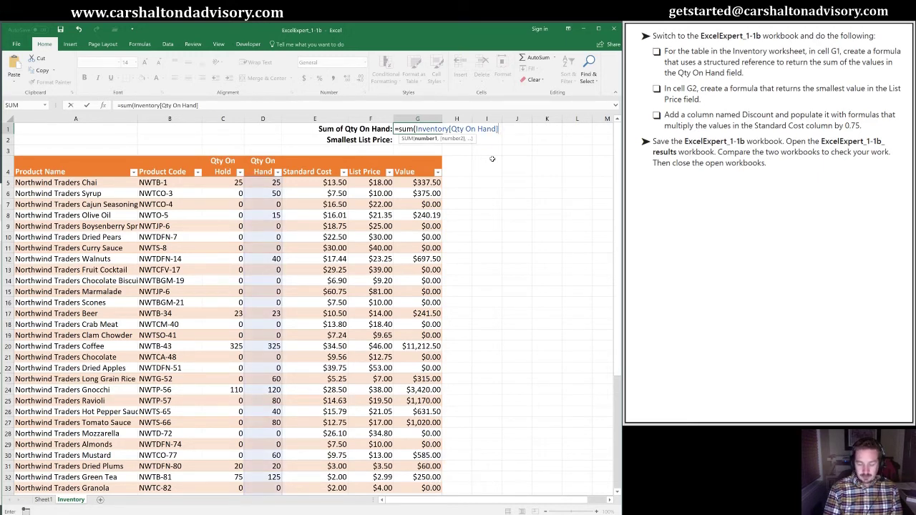
type(")")
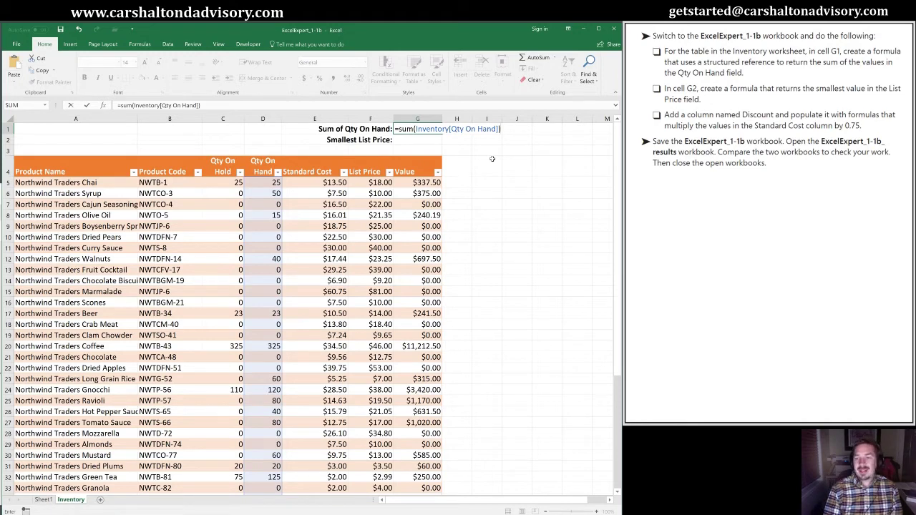
key("ctrl+Return")
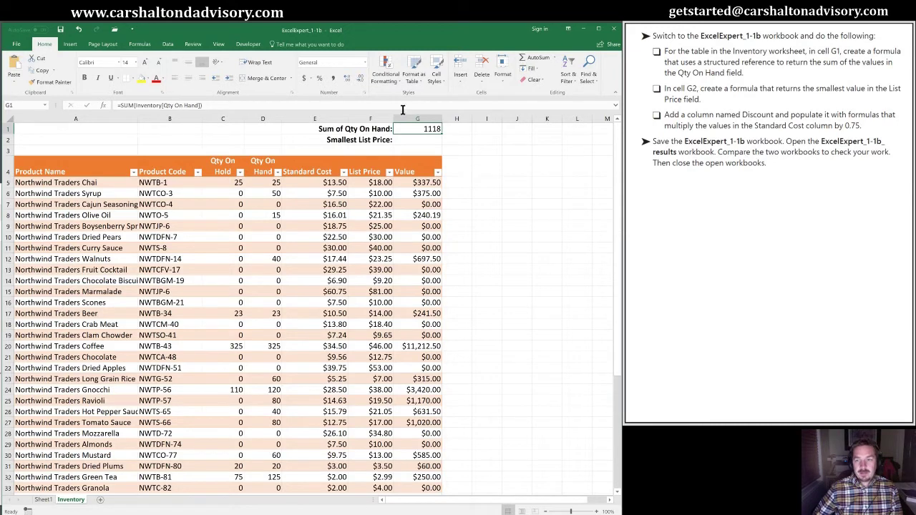
- Review the structured reference in G1's formula and apply the comma number style to the cell
left_click(179, 109)
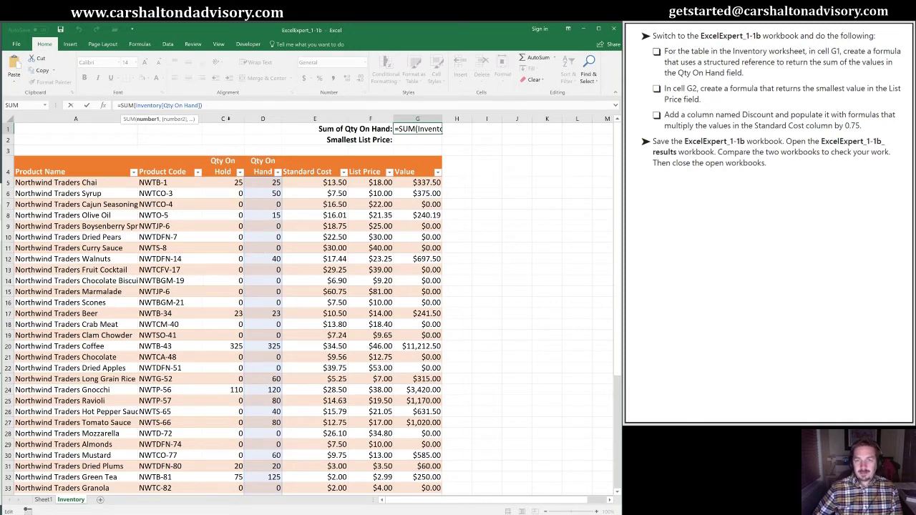
left_click(217, 106)
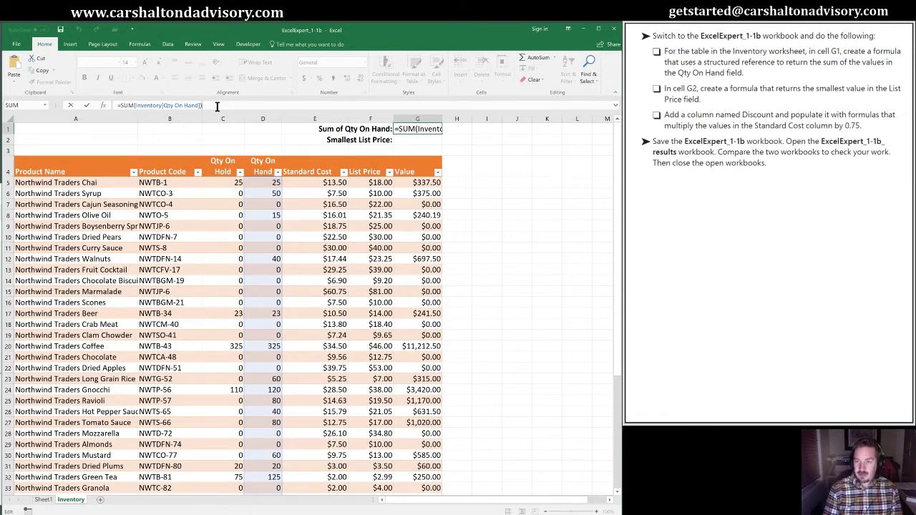
key("ctrl+Return")
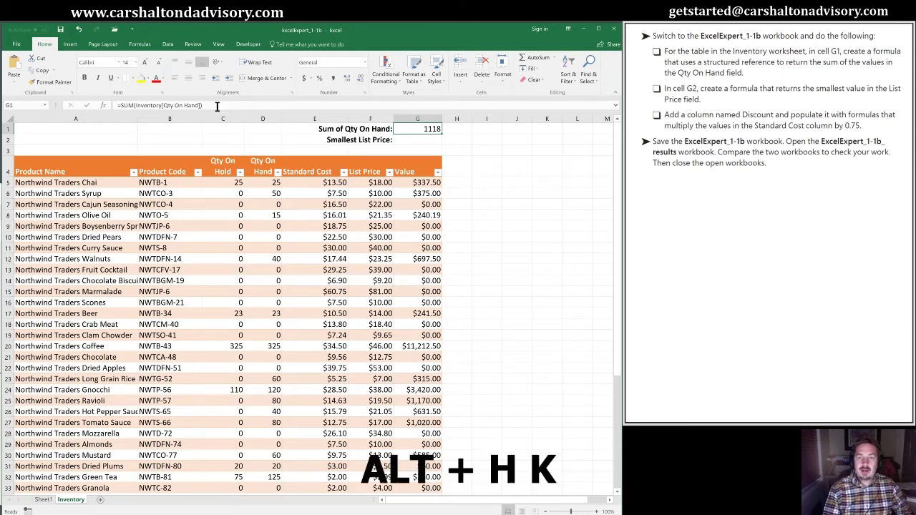
key("alt+h")
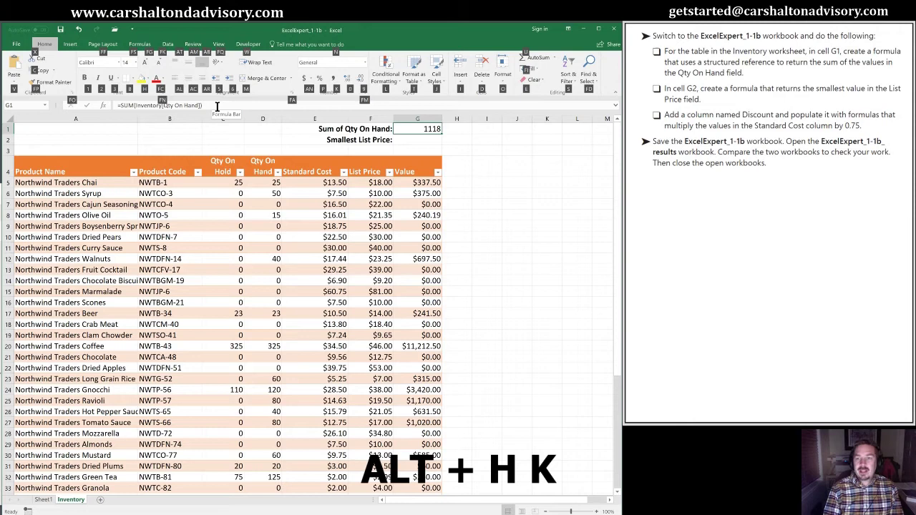
key("k")
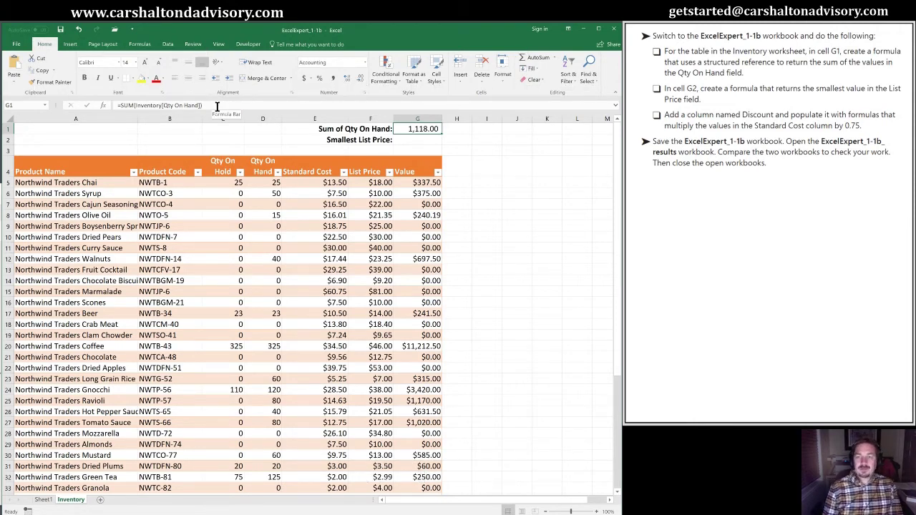
- Enter =MIN(Inventory[List Price]) in cell G2 and check the result against the List Price column down to the table's last row
key("Down")
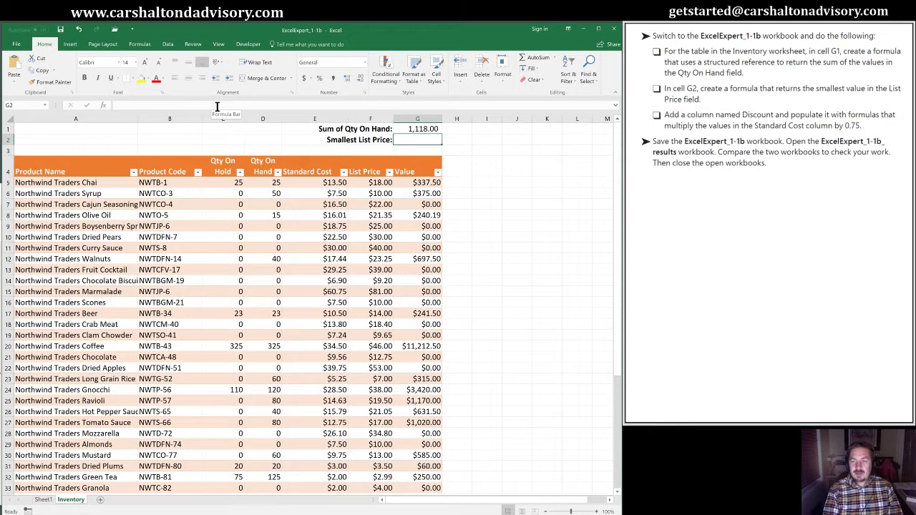
type("=")
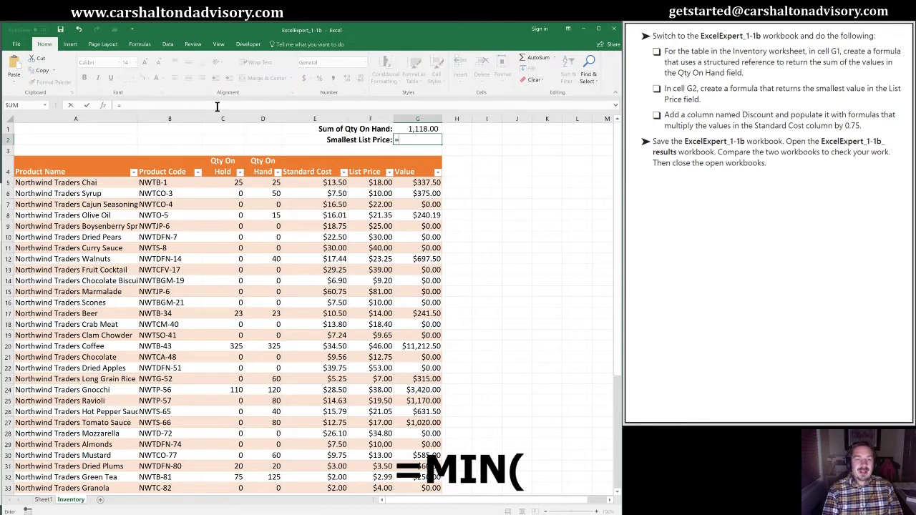
type("min")
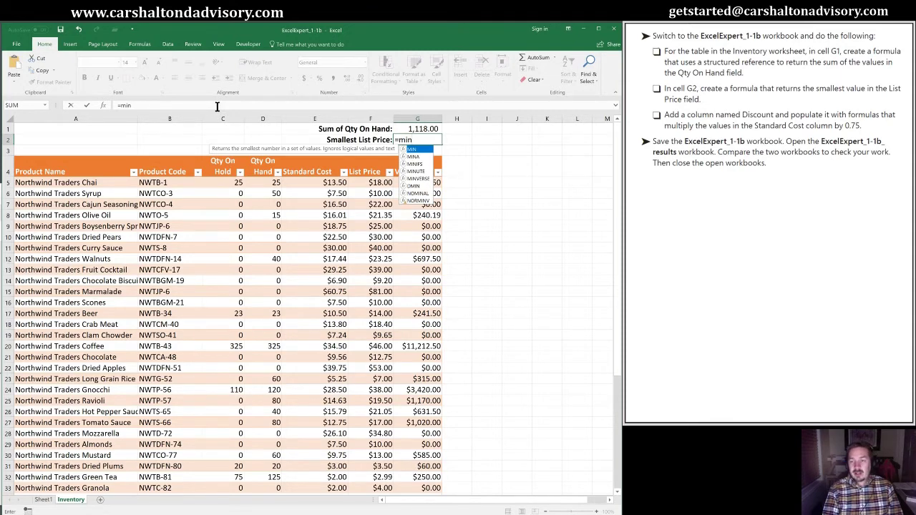
type("(")
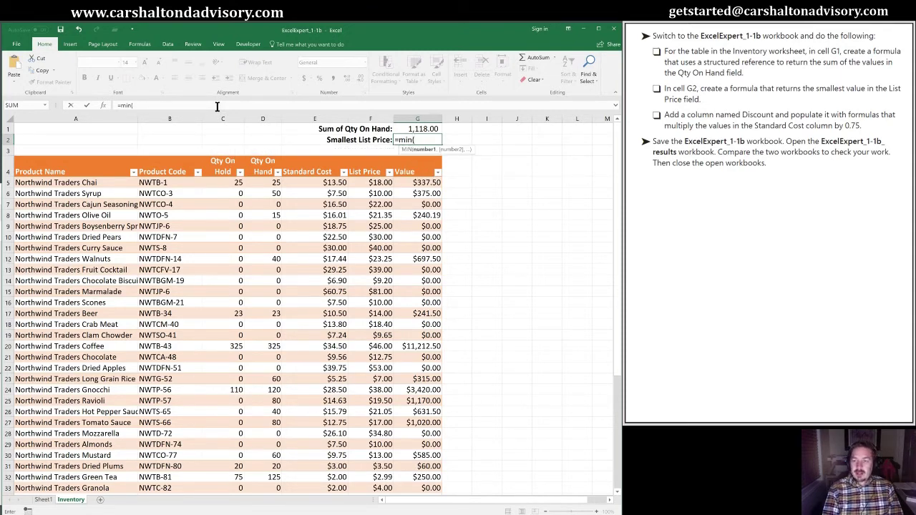
type("in")
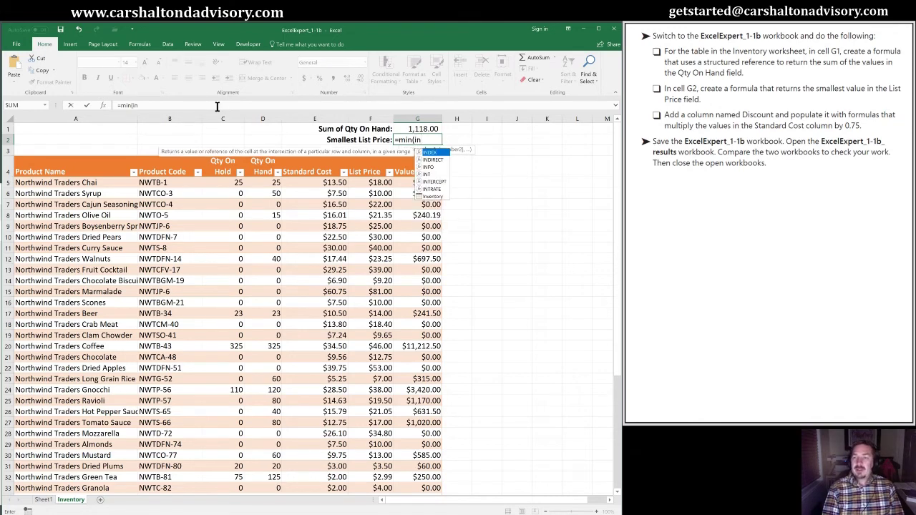
type("v")
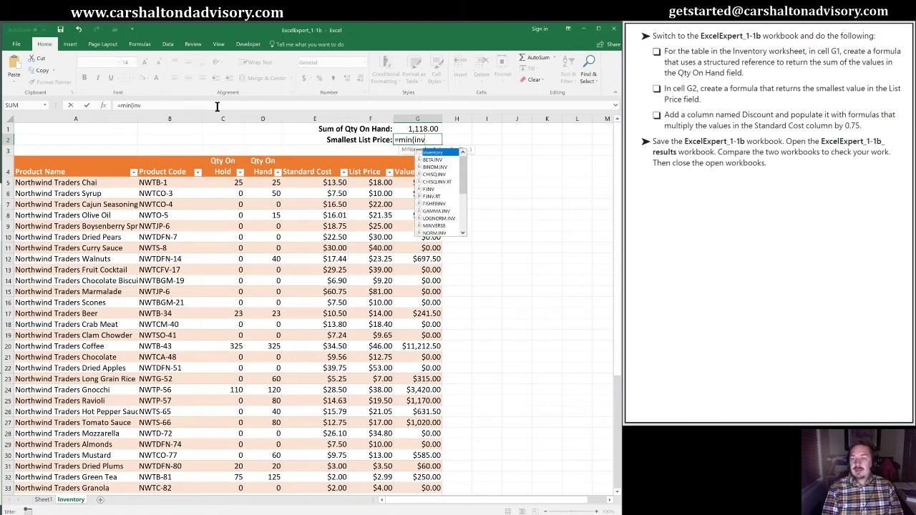
key("Tab")
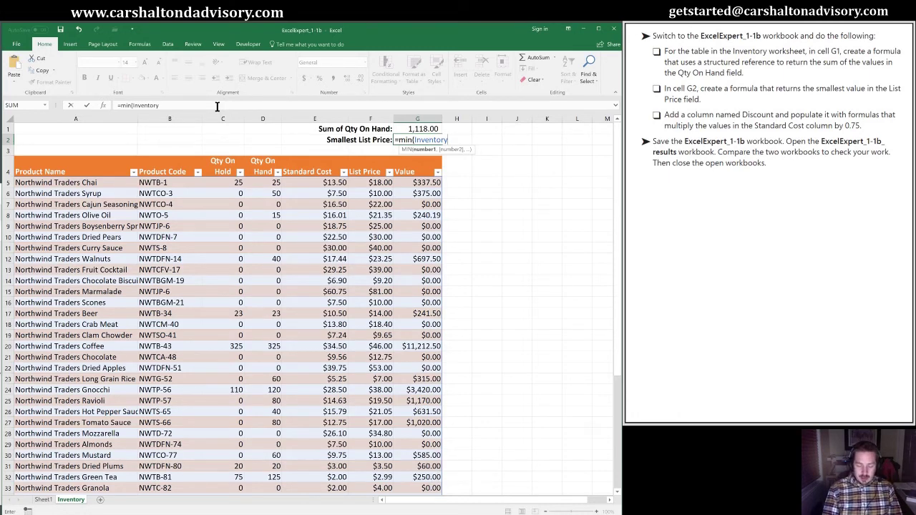
type("[")
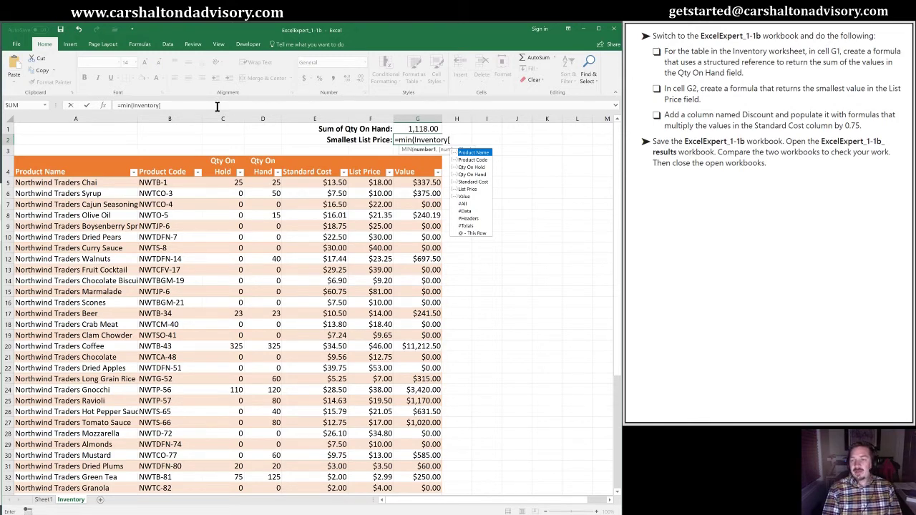
type("li")
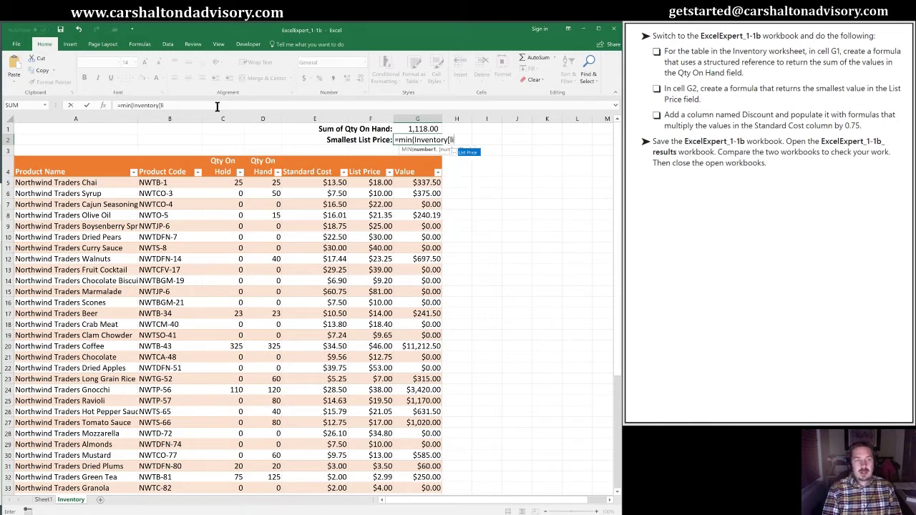
key("Tab")
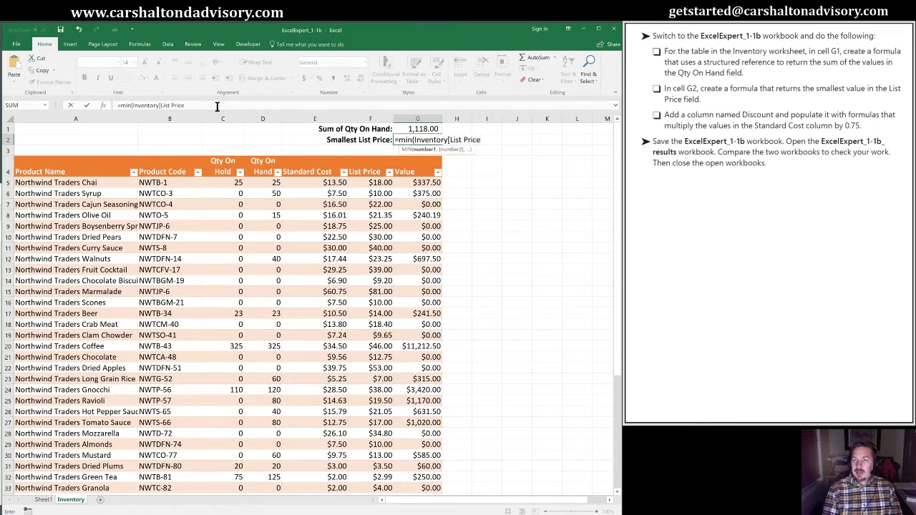
type("]")
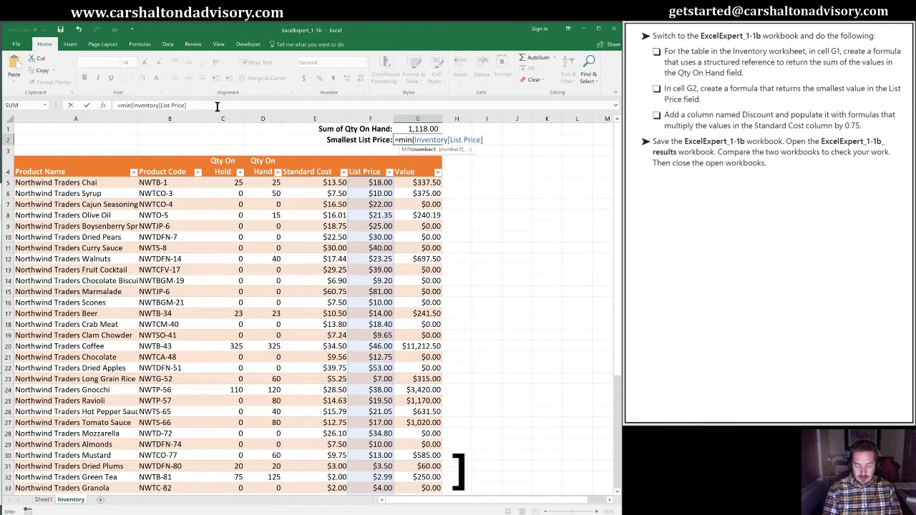
type(")")
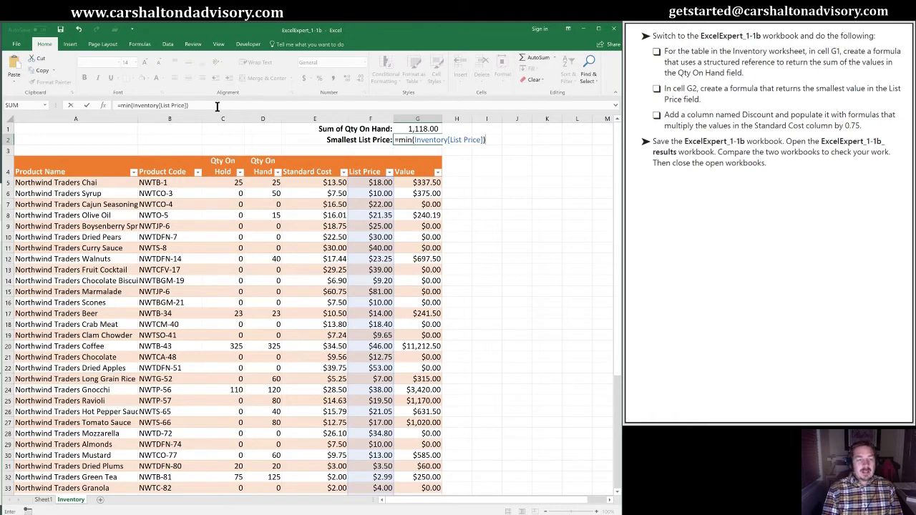
key("ctrl+Return")
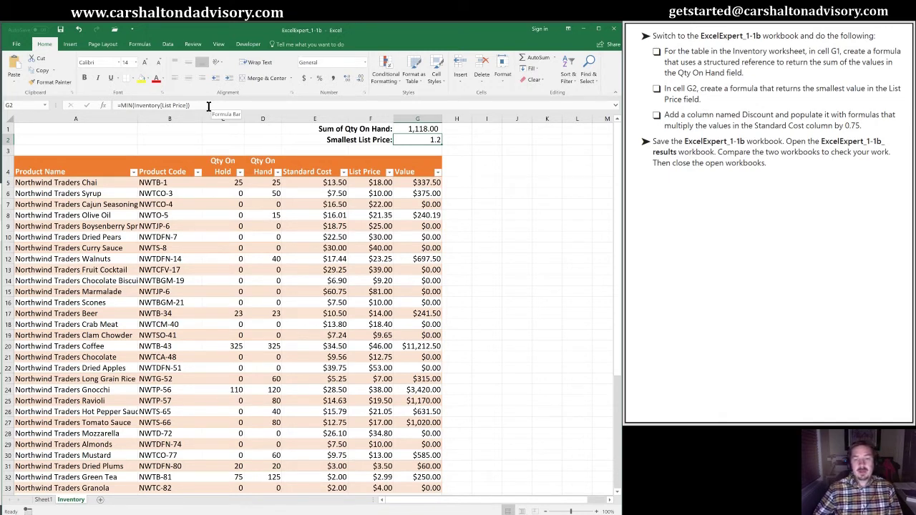
left_click(361, 205)
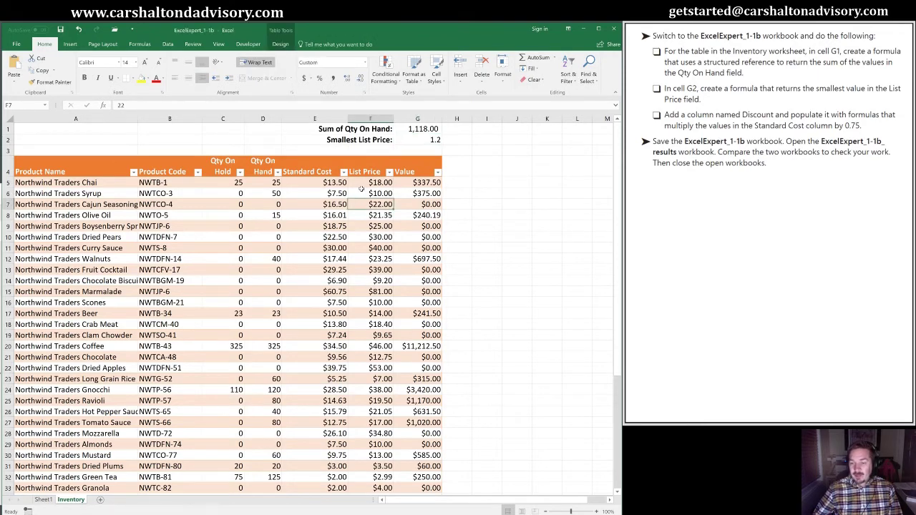
scroll(361, 187, "down", 7)
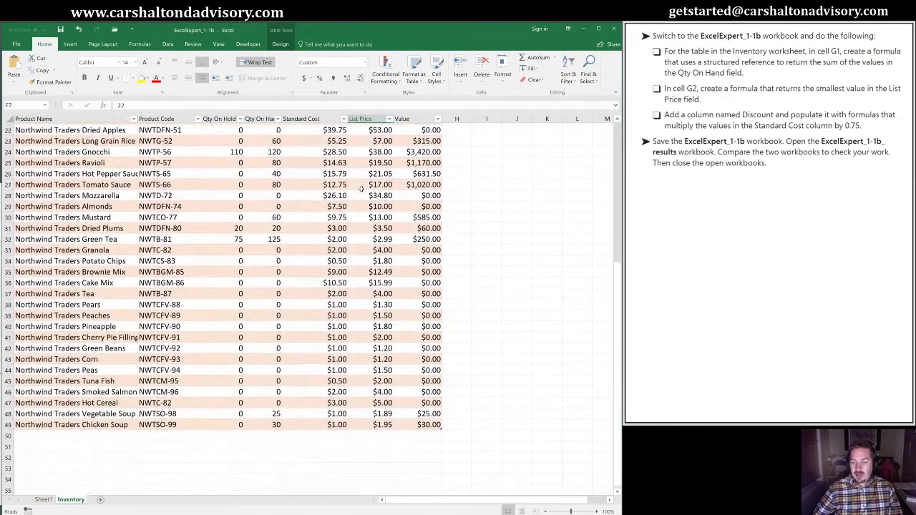
- Sort the Inventory table by List Price from smallest to largest
scroll(361, 188, "down", 1)
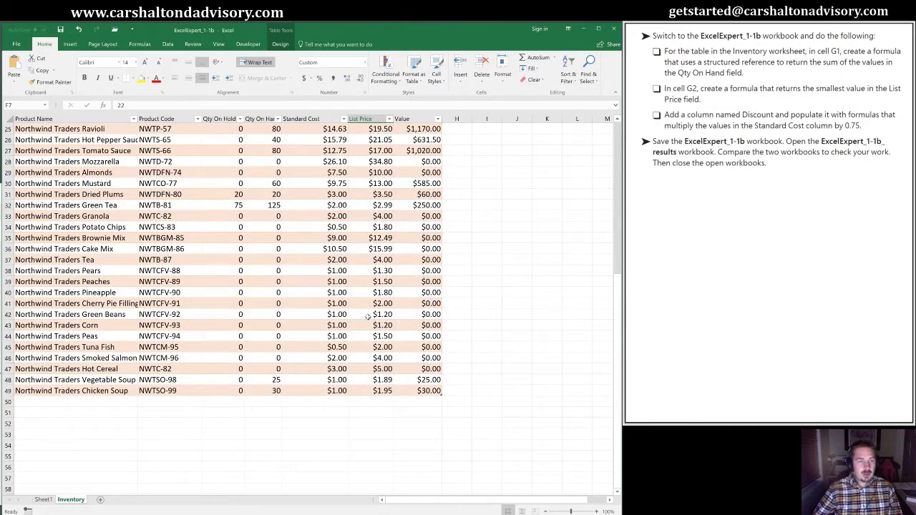
scroll(371, 325, "up", 3)
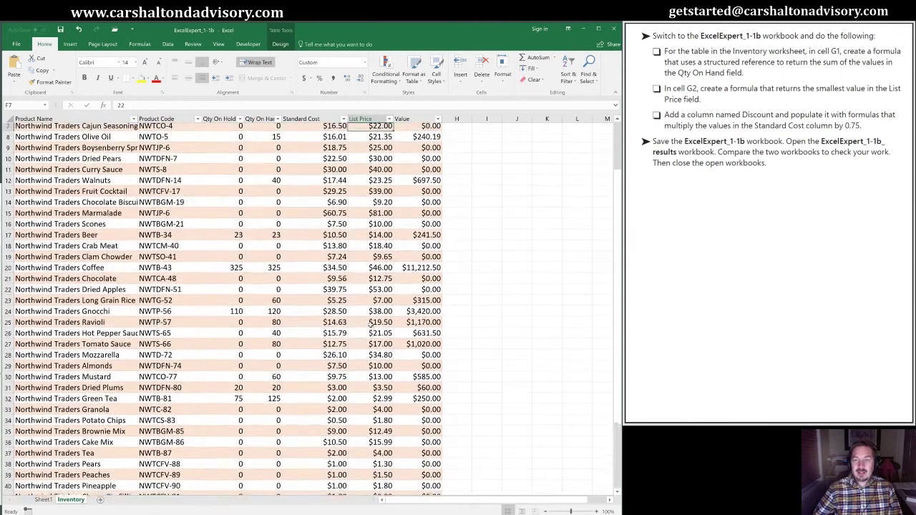
scroll(370, 322, "up", 2)
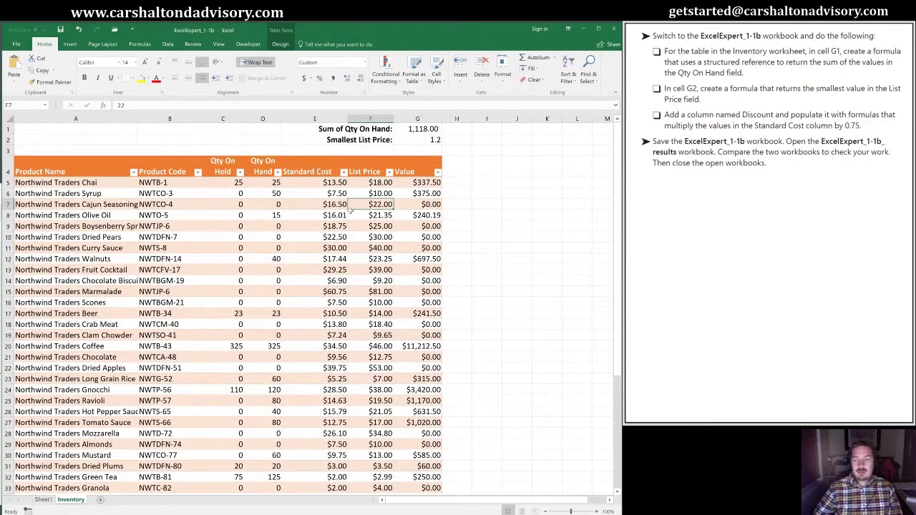
left_click(389, 172)
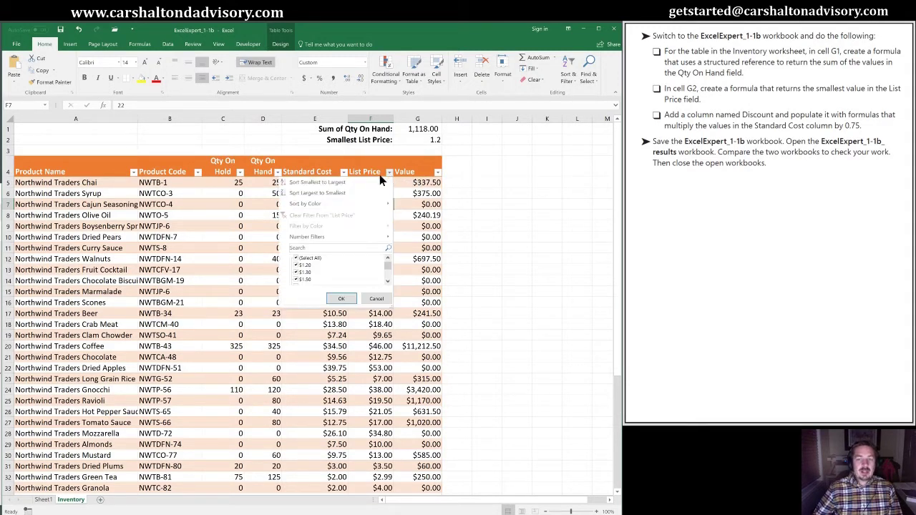
left_click(313, 182)
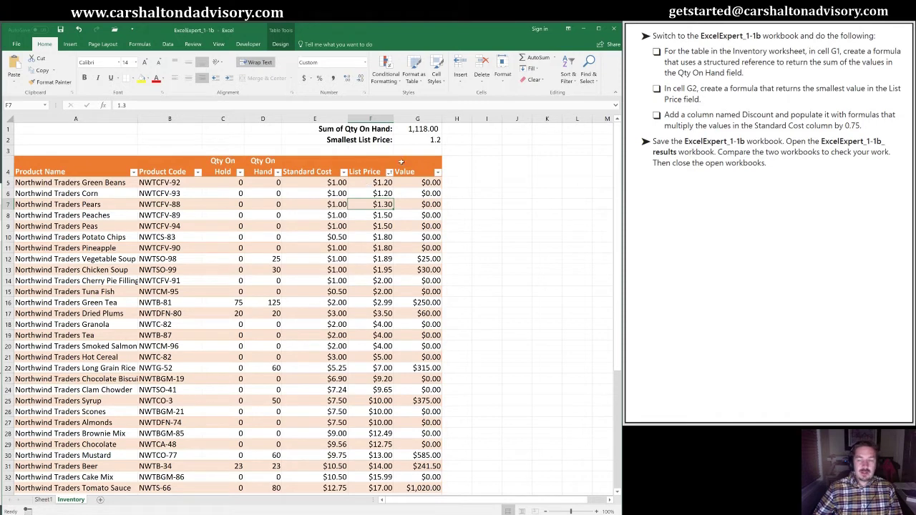
- Apply the $ English (United States) accounting format to the smallest list price in cell G2
left_click(423, 139)
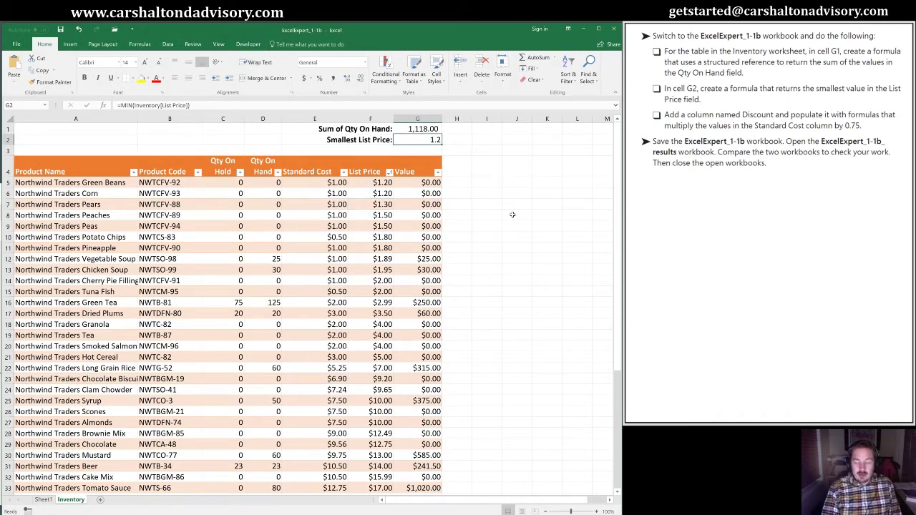
key("alt")
key("h")
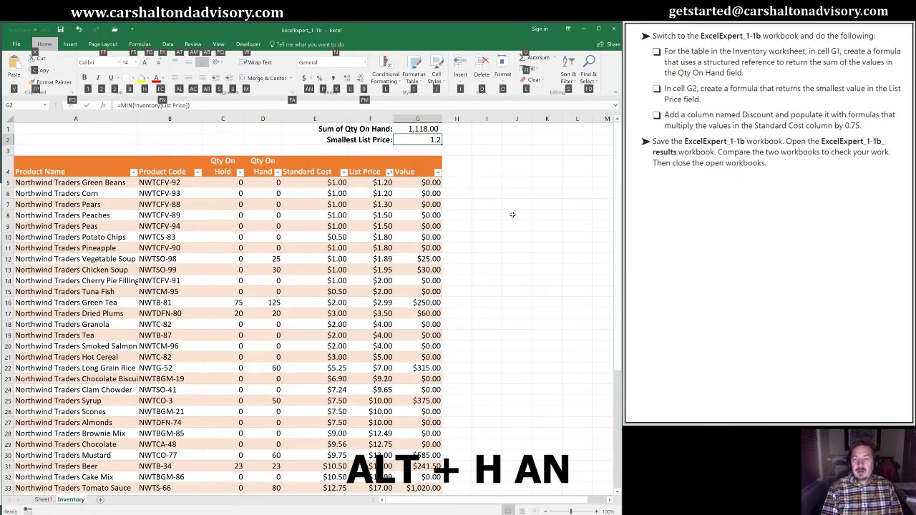
key("a")
key("n")
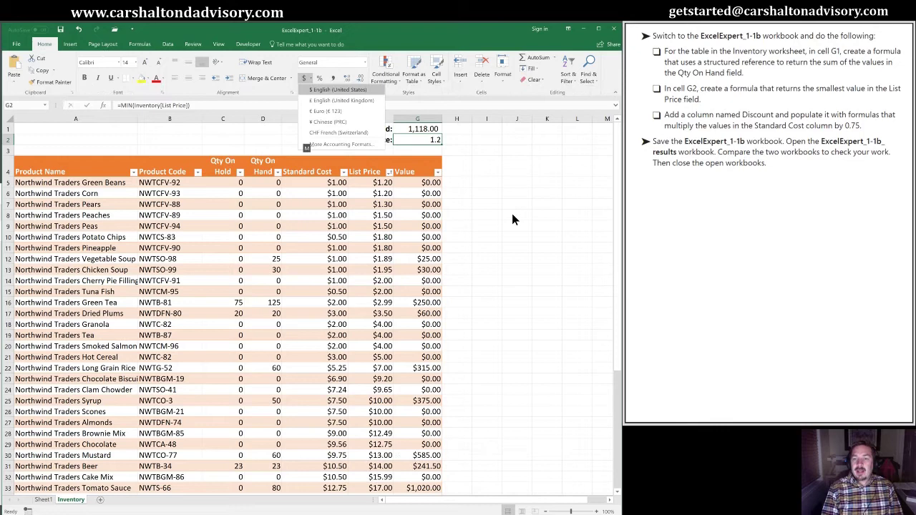
key("Return")
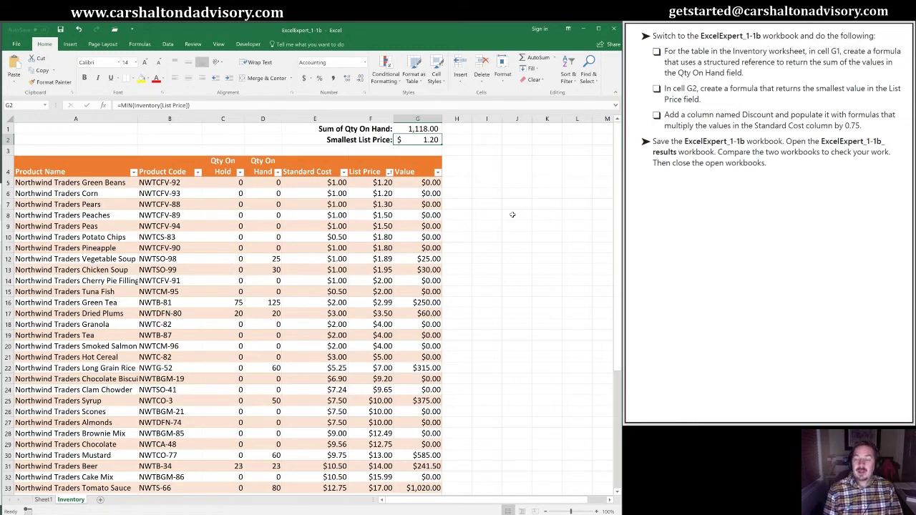
- Begin a formula in cell H5, directly beside the table's first data row, that multiplies by 0.75
key("Down")
key("Down")
key("Down")
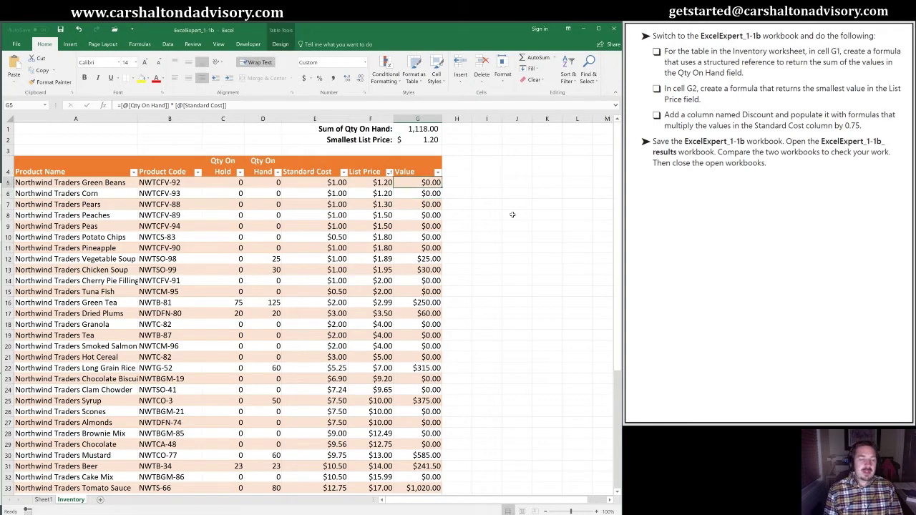
key("Right")
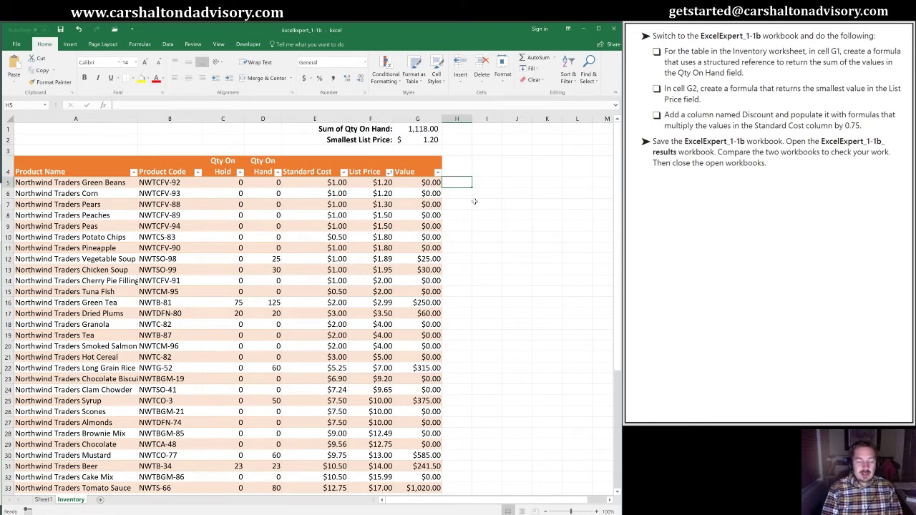
type("=")
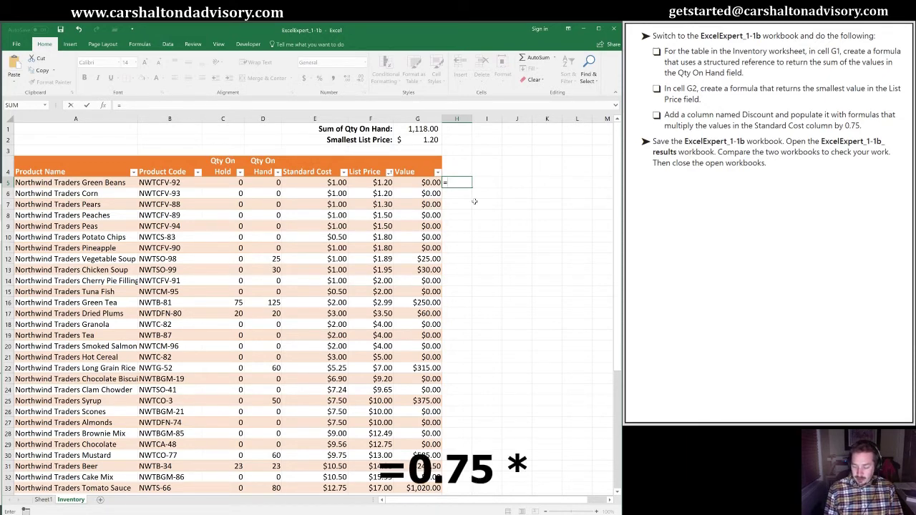
type("0.75")
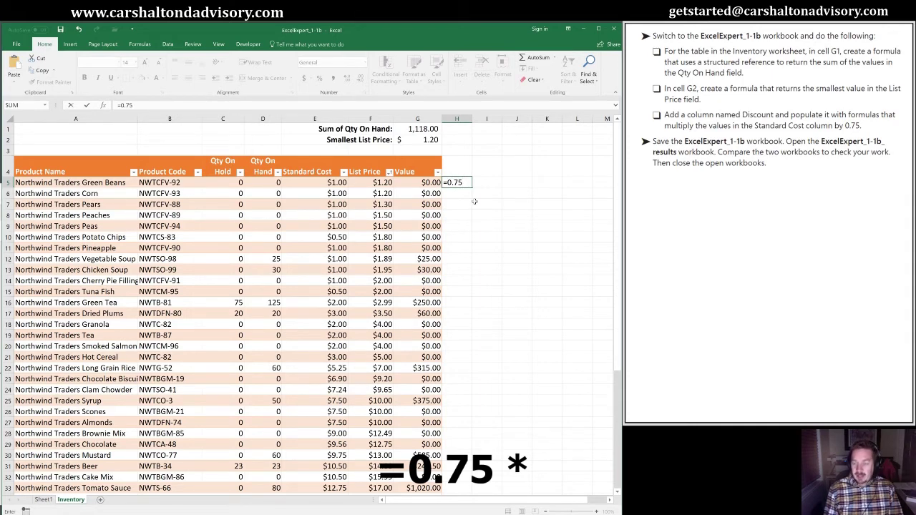
type(" *")
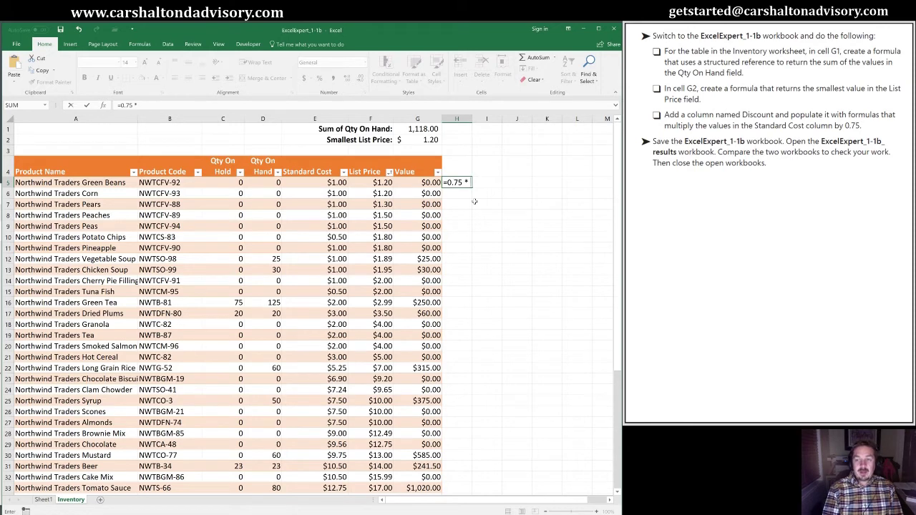
- Complete the H5 formula as =0.75 * Inventory[Standard Cost] and enter it to add the calculated column
type(" in")
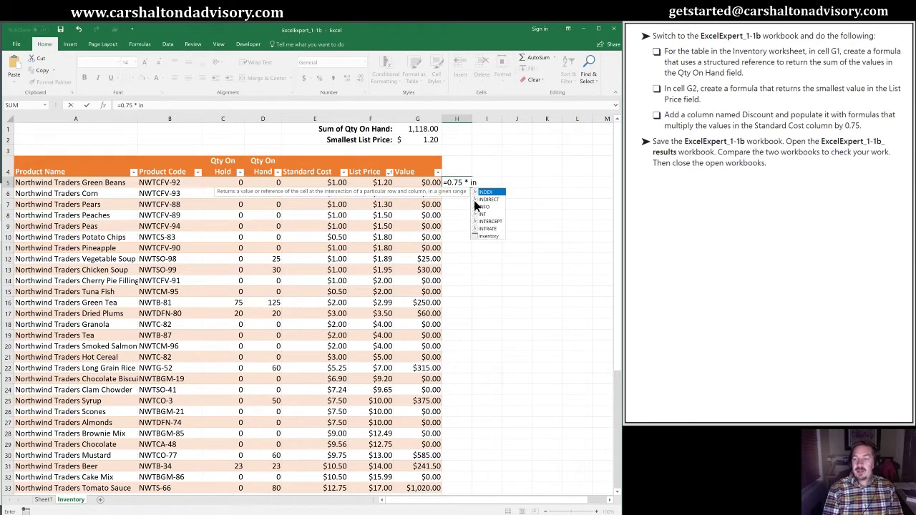
type("v")
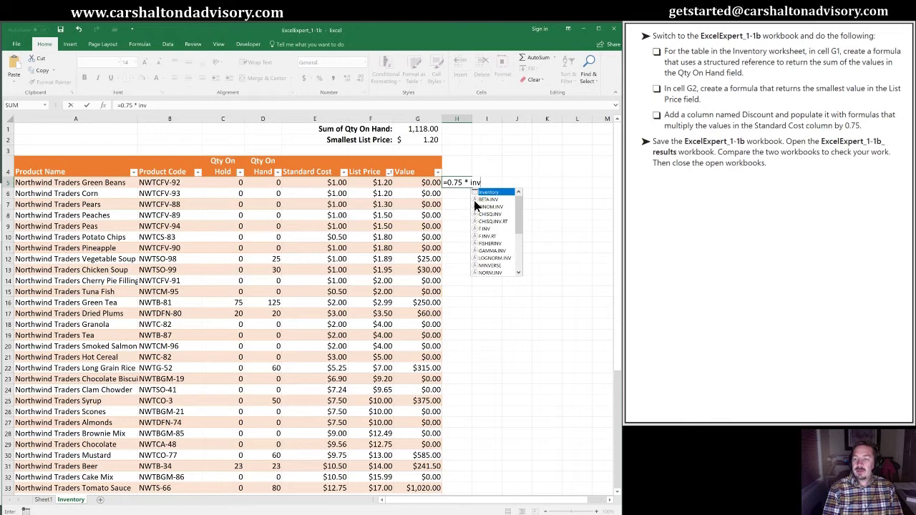
key("Tab")
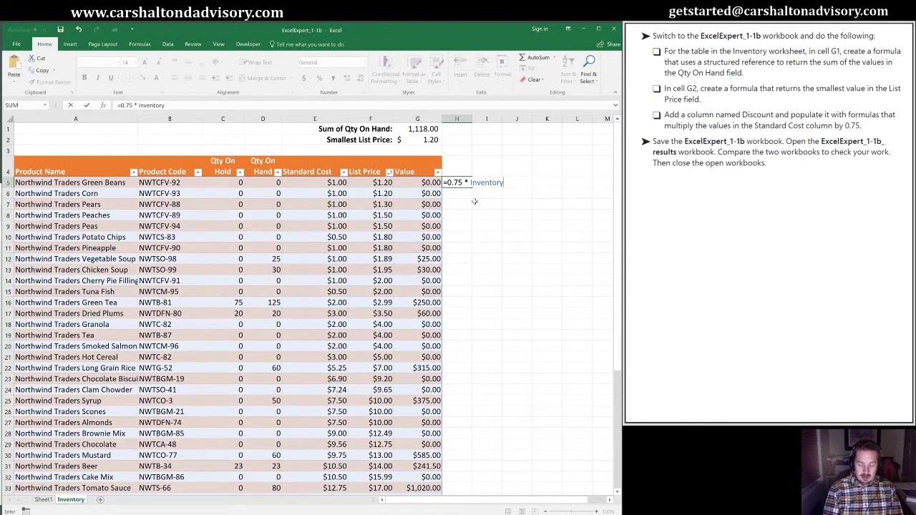
type("[")
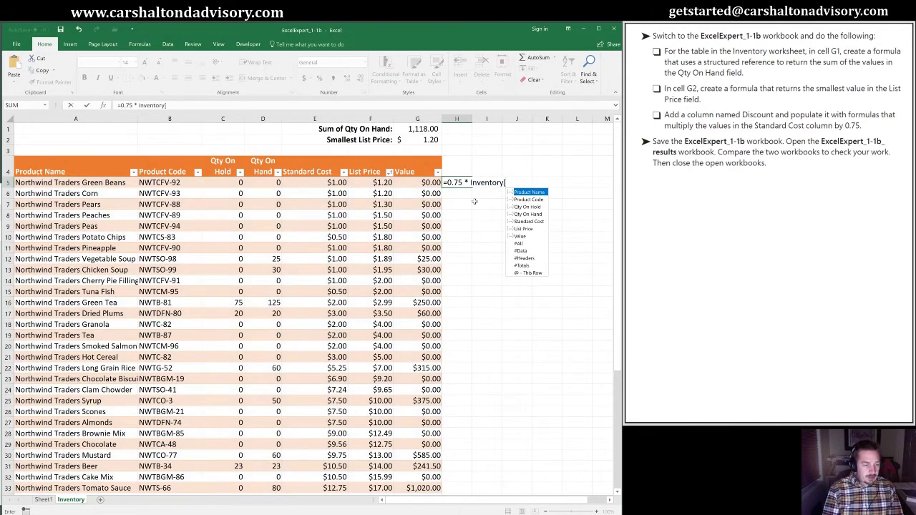
type("sta")
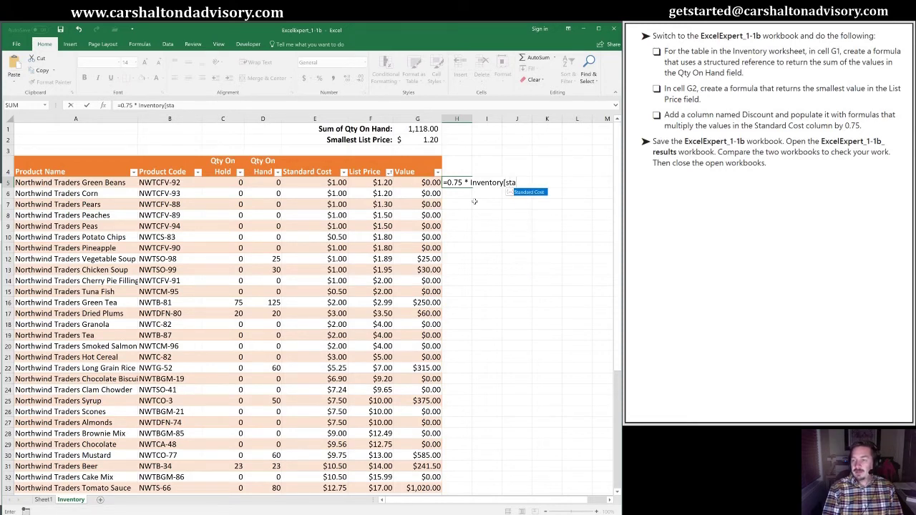
key("Tab")
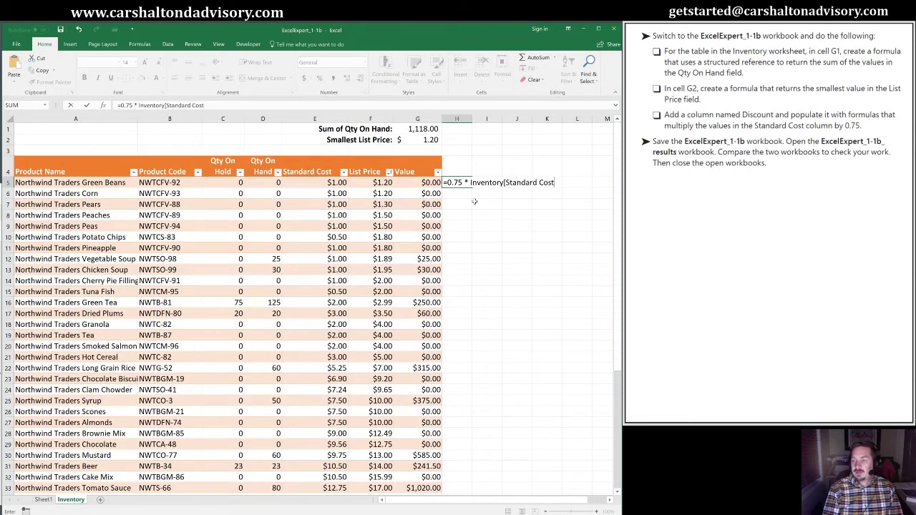
type("]")
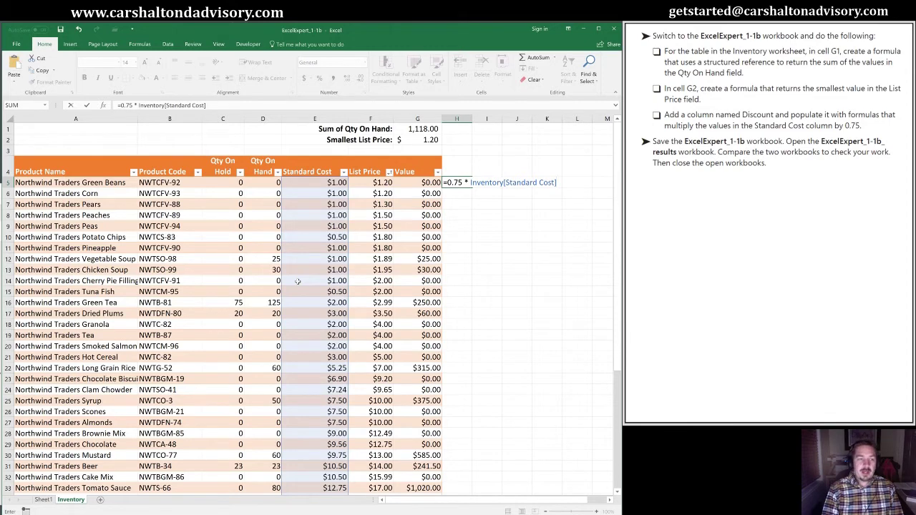
key("ctrl+Return")
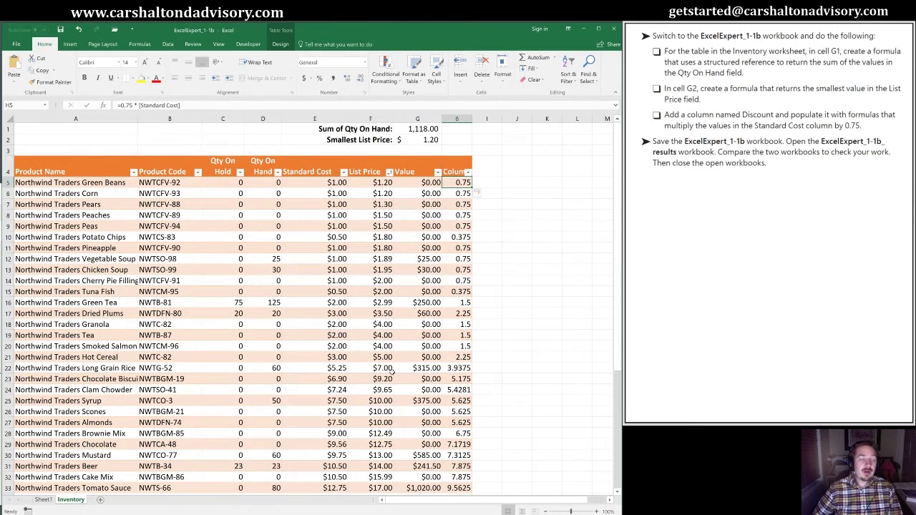
- Check the new column's formula down to the table's last row and apply the US dollar accounting format to all its values
scroll(458, 335, "down", 6)
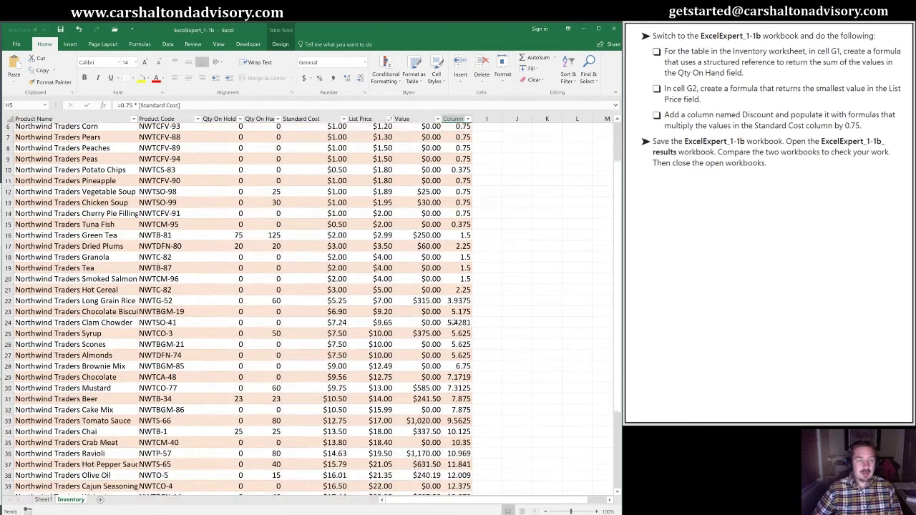
scroll(458, 358, "down", 1)
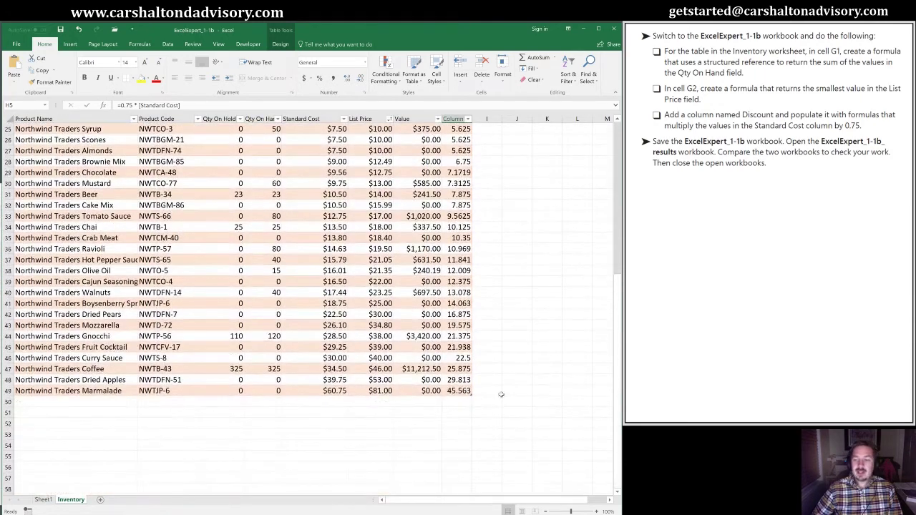
left_click(464, 390)
scroll(450, 386, "down", 1)
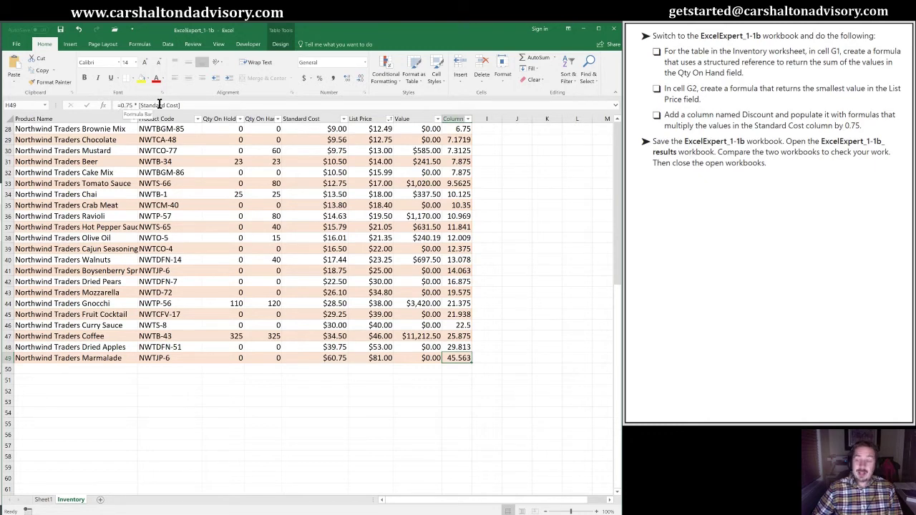
scroll(473, 322, "up", 9)
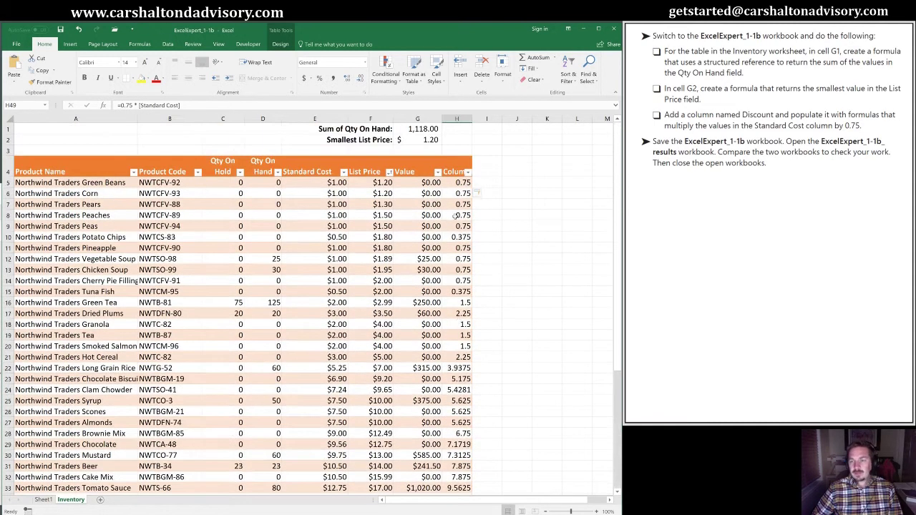
left_click(453, 183)
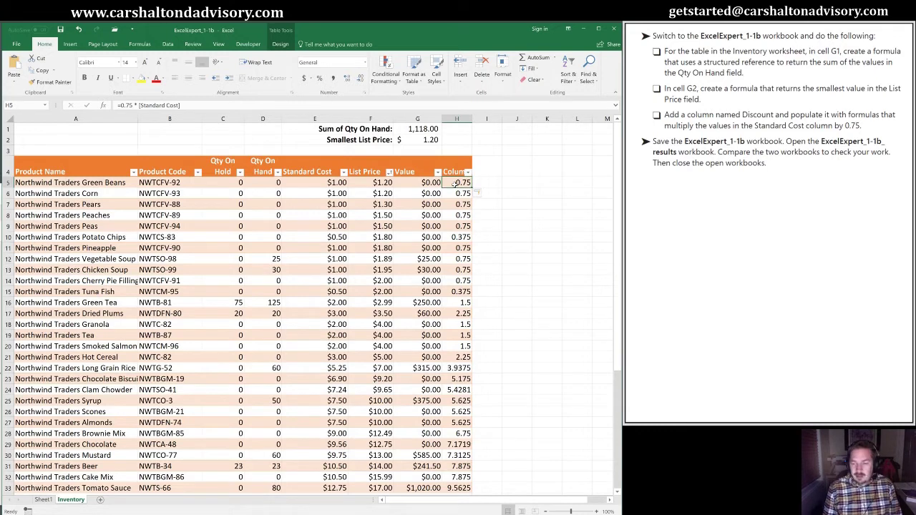
key("ctrl+shift+Down")
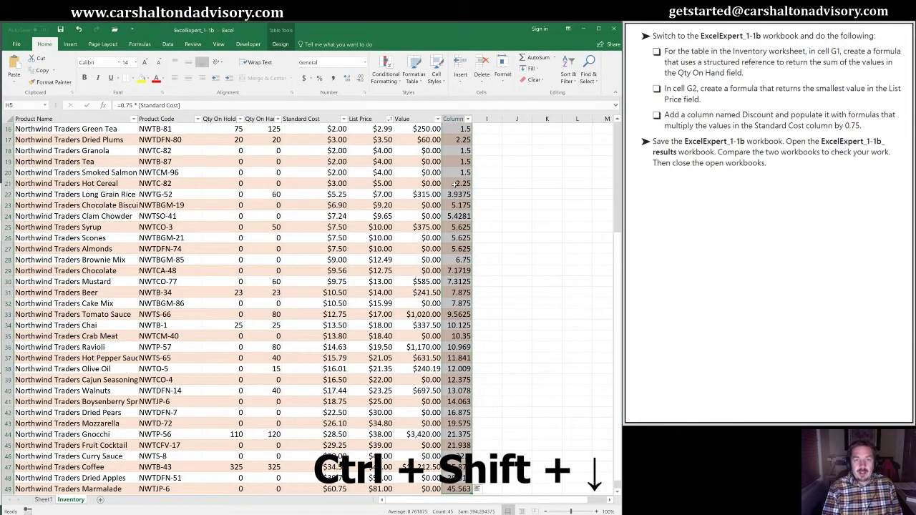
key("alt+h")
key("a")
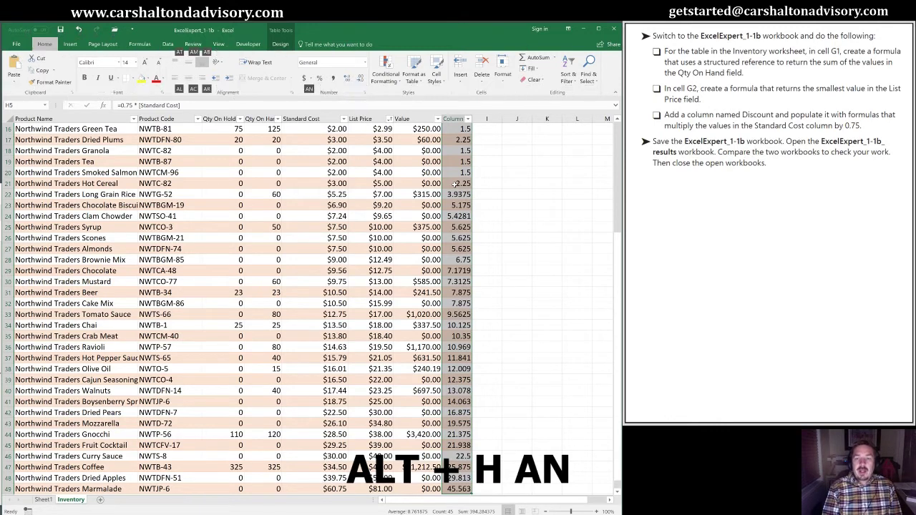
key("n")
key("Return")
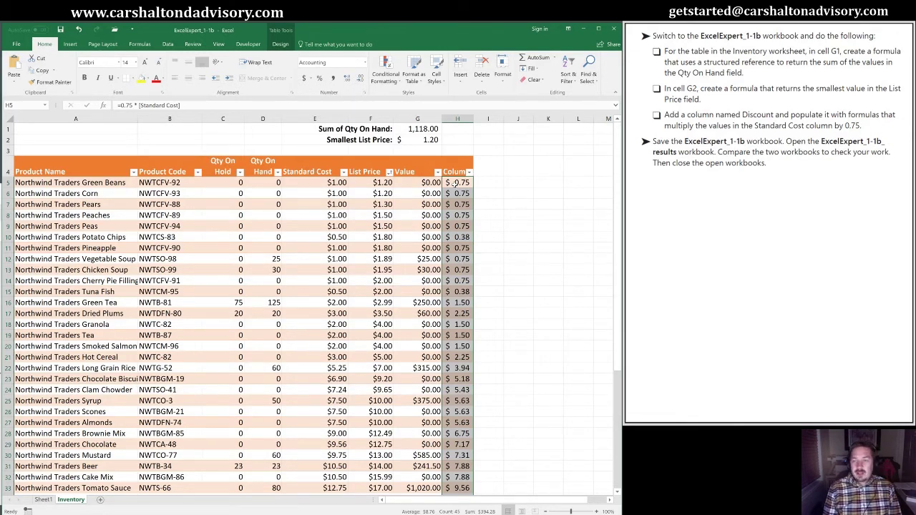
- Rename the new column's header in H4 as Discount and select the column's first value cell
key("Up")
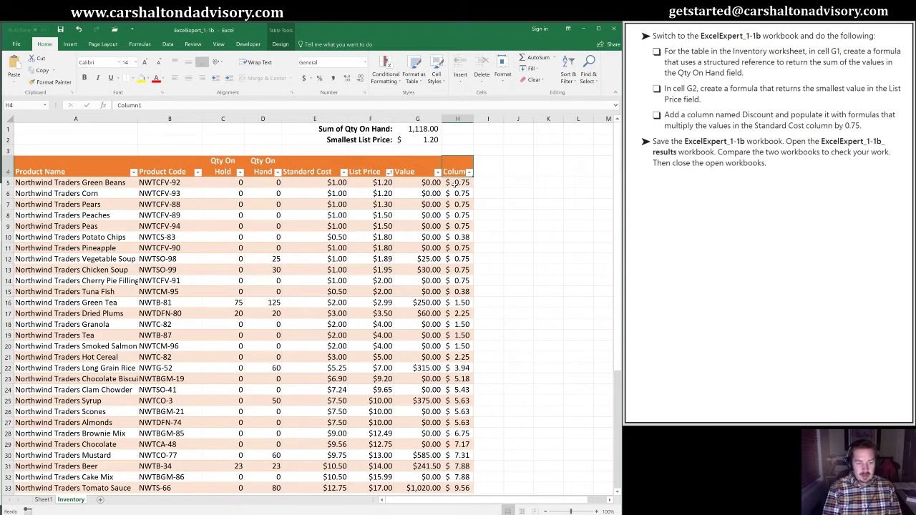
type("Discount")
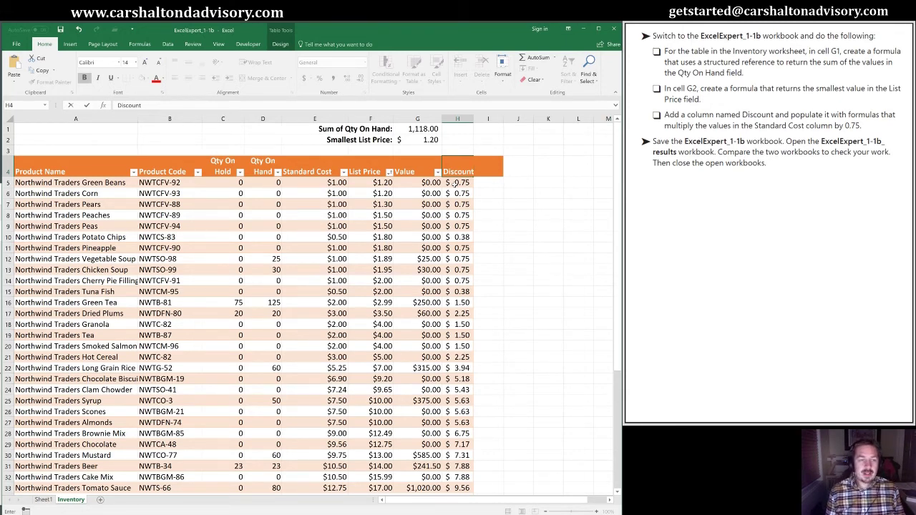
key("ctrl+Return")
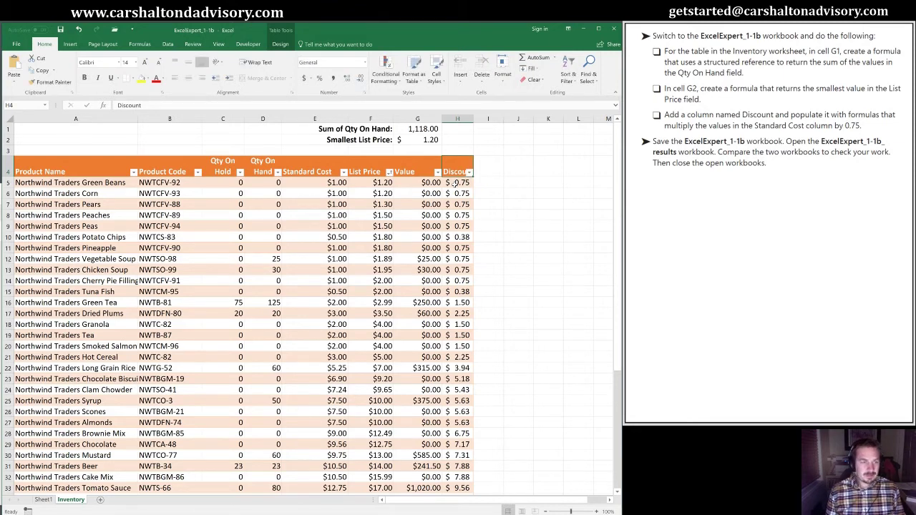
left_click(455, 183)
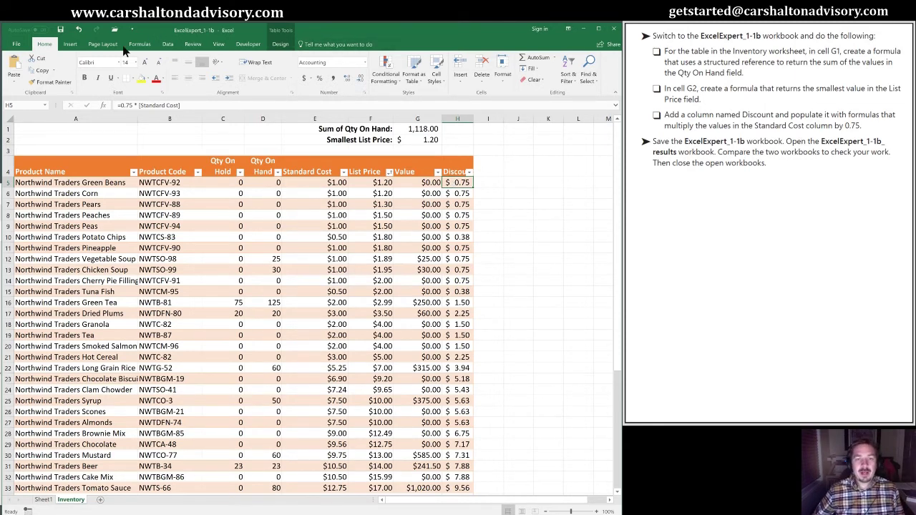
key("alt")
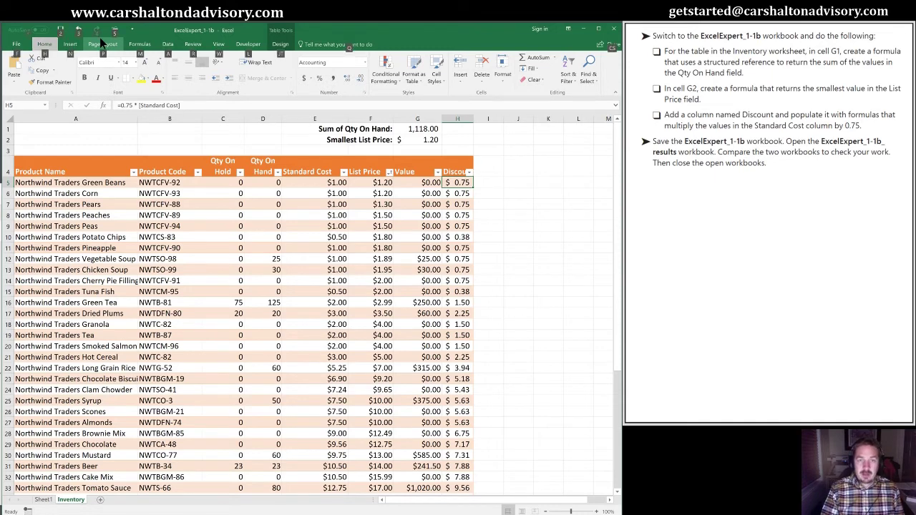
- Open the ExcelExpert_1-1b_results workbook from the Objective1 folder
key("f")
key("o")
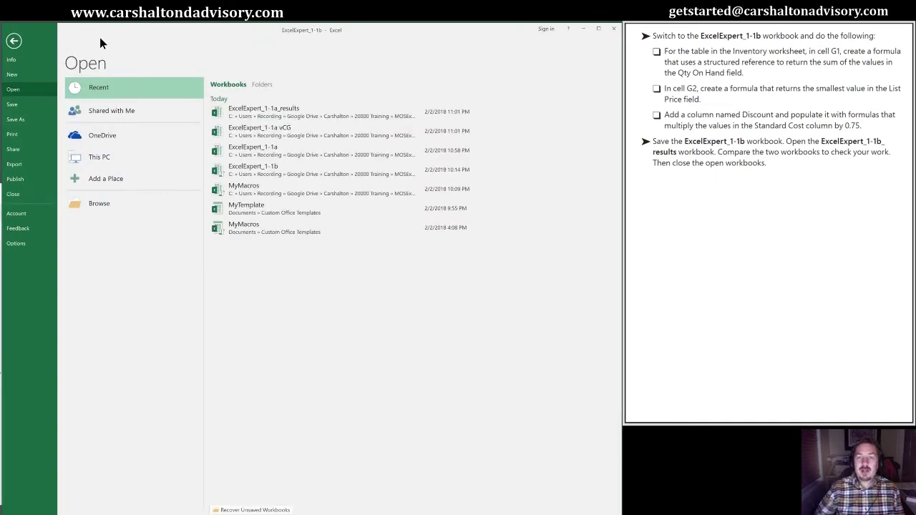
left_click(262, 85)
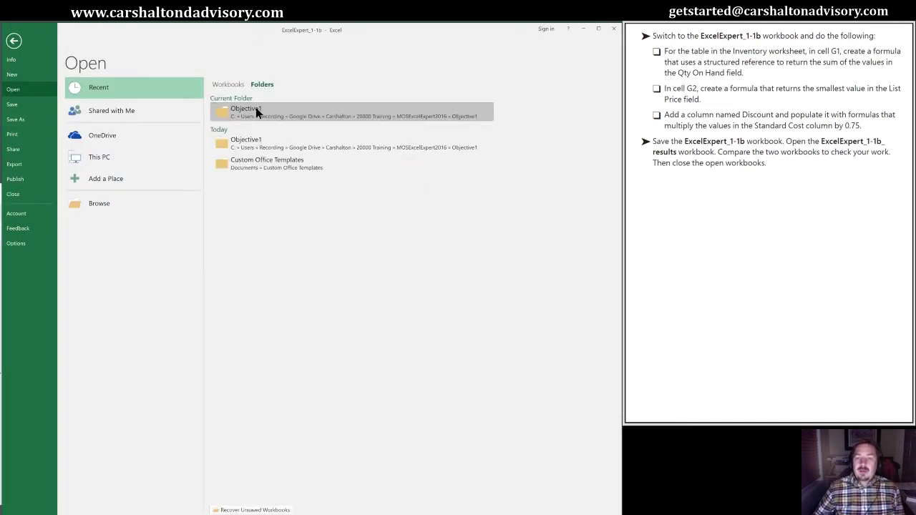
left_click(256, 112)
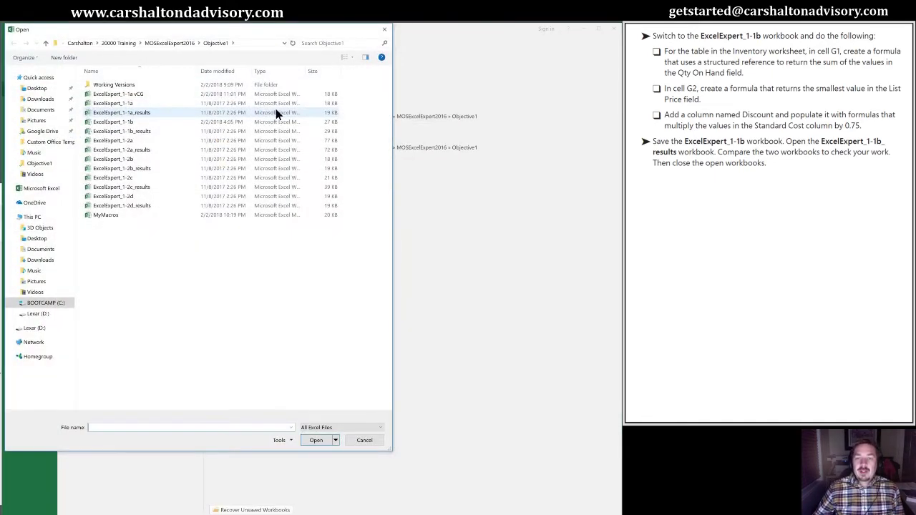
left_click(99, 132)
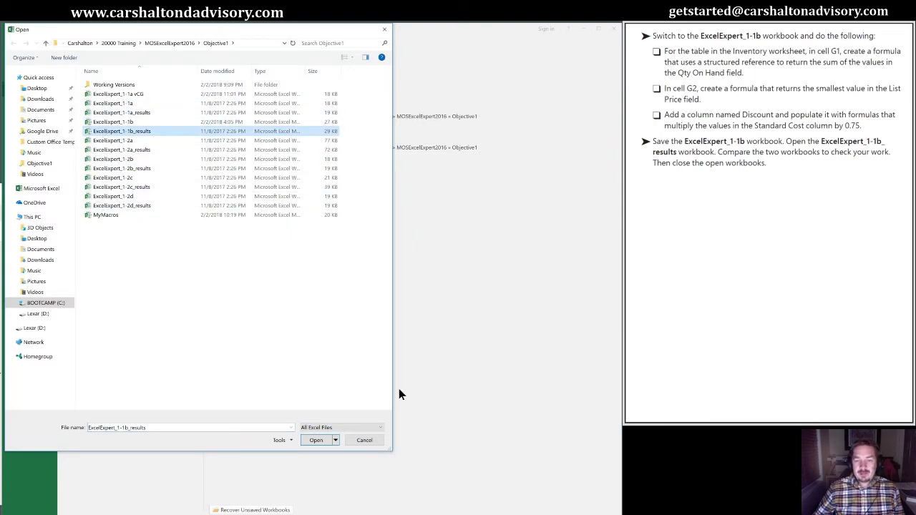
left_click(319, 439)
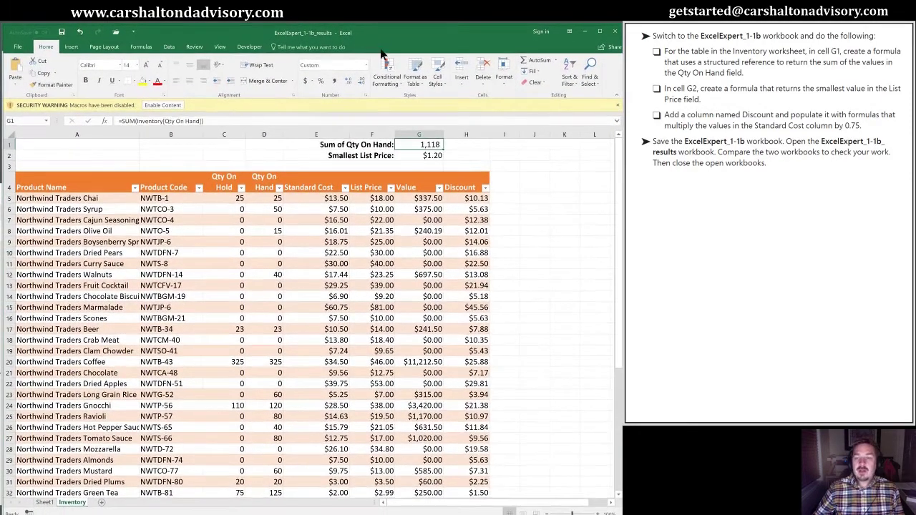
- Examine the smallest list price formula in G2 and the Discount formula in H5 of the results workbook, and close that workbook
left_click(408, 156)
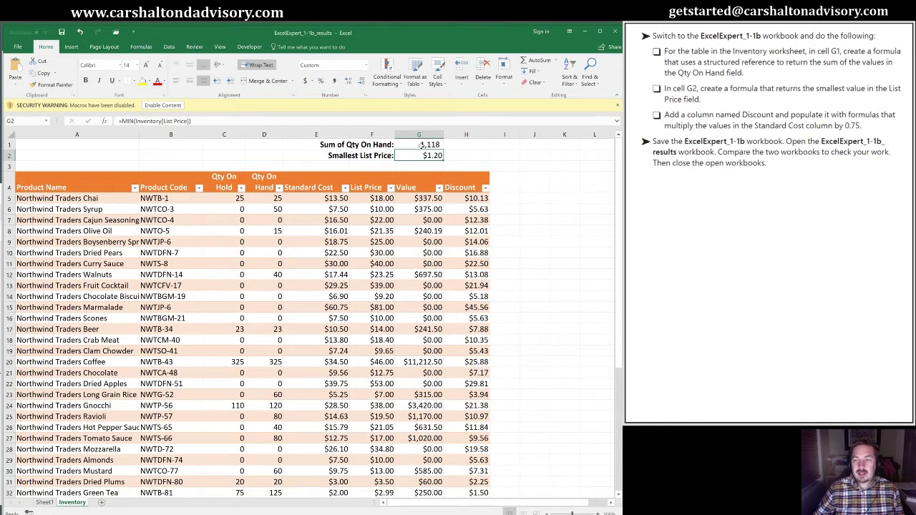
left_click(466, 134)
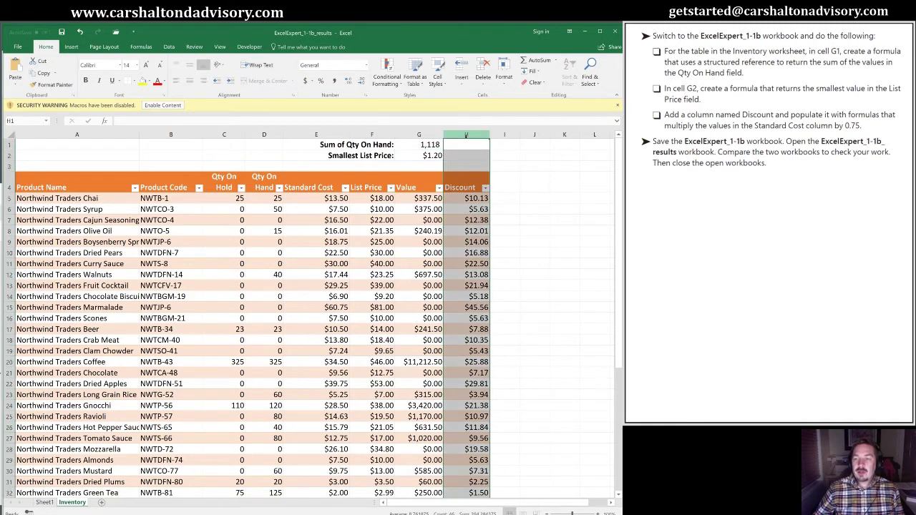
left_click(456, 200)
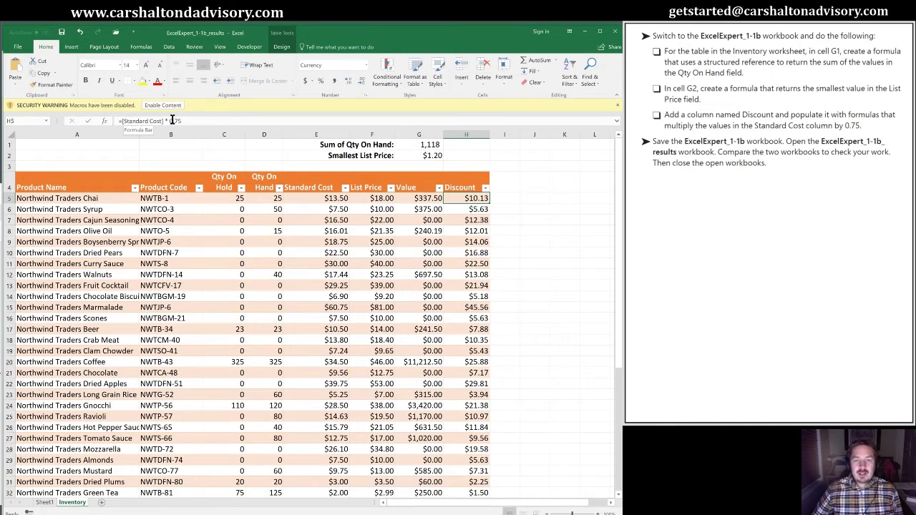
left_click_drag(169, 120, 185, 121)
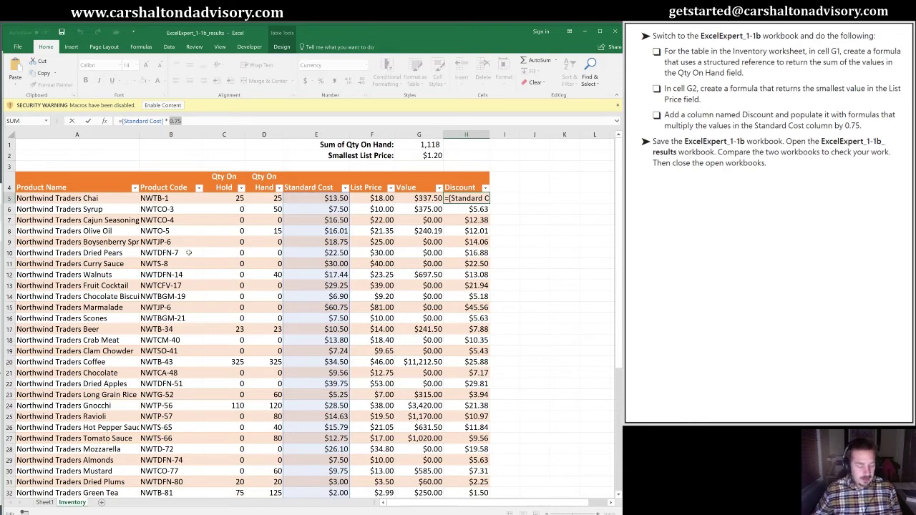
key("ctrl+Return")
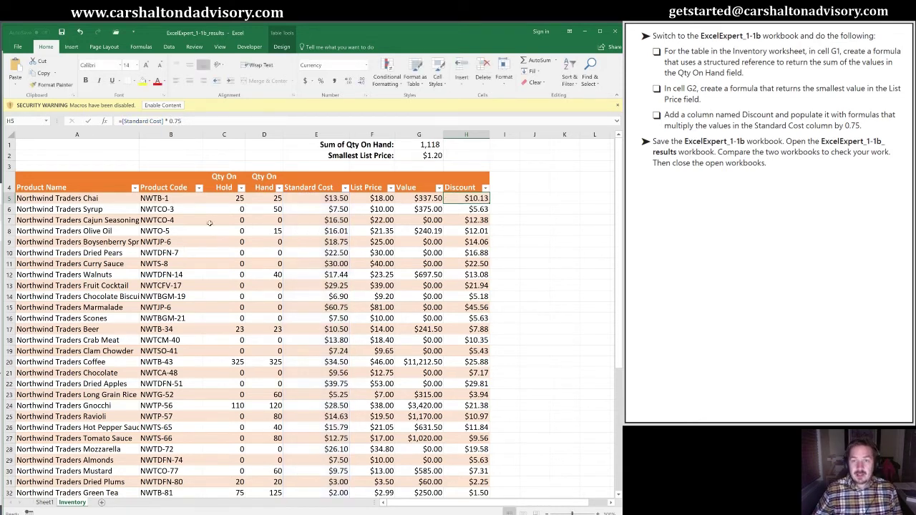
left_click(614, 32)
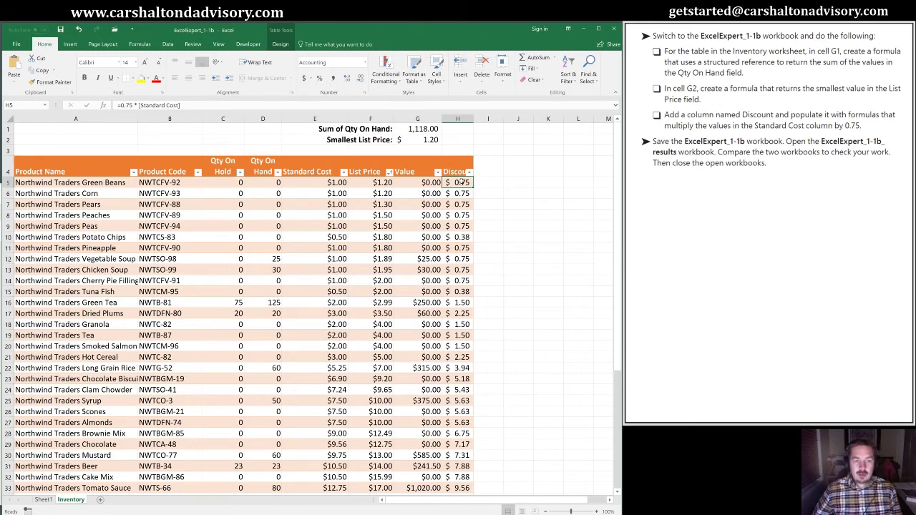
- Enter the label "Discount Rate:" in cell F3 of ExcelExpert_1-1b and format it right-aligned and bold like the labels above
left_click(452, 206)
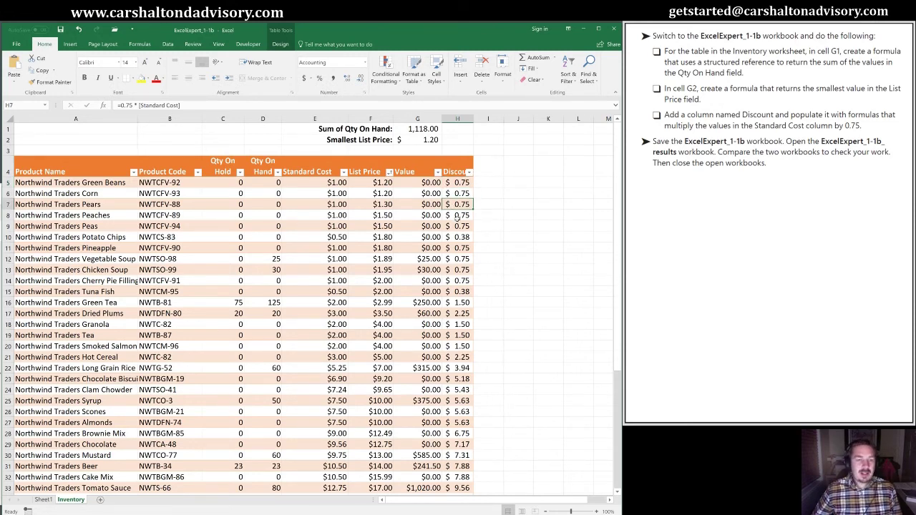
left_click(369, 152)
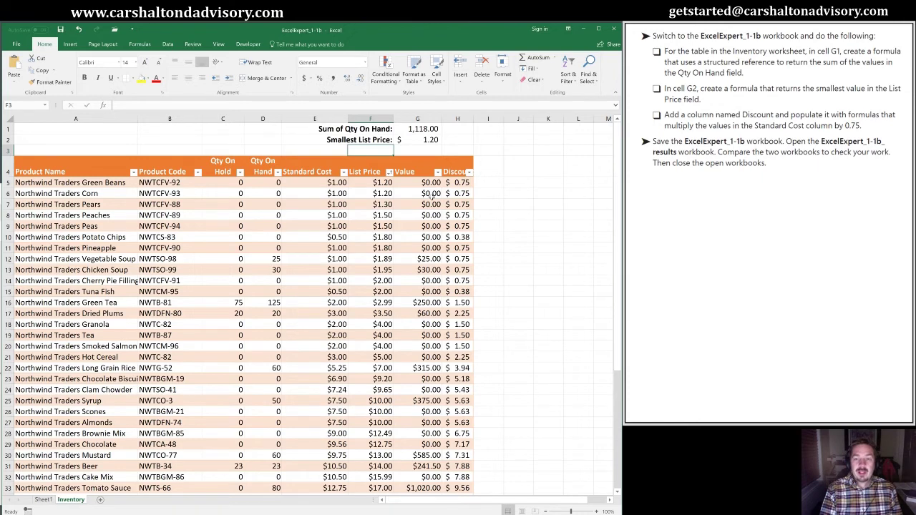
type("Dis")
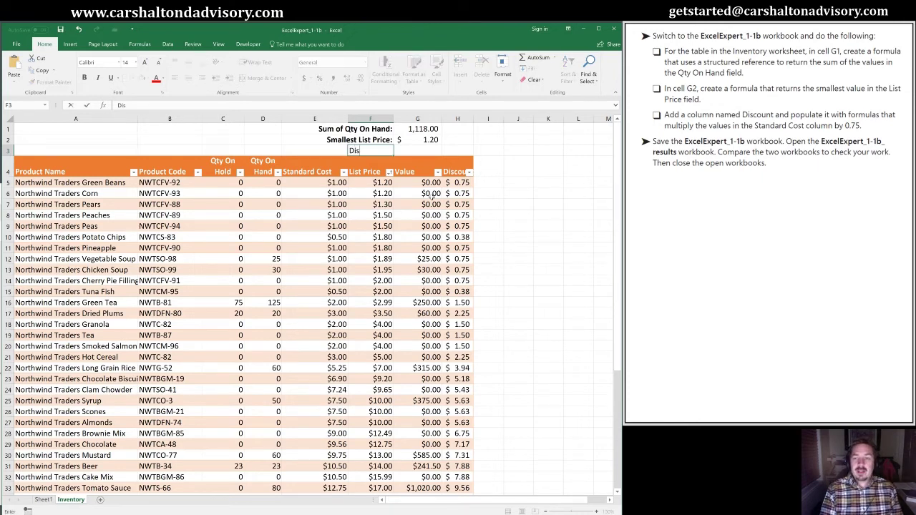
type("count Rate:")
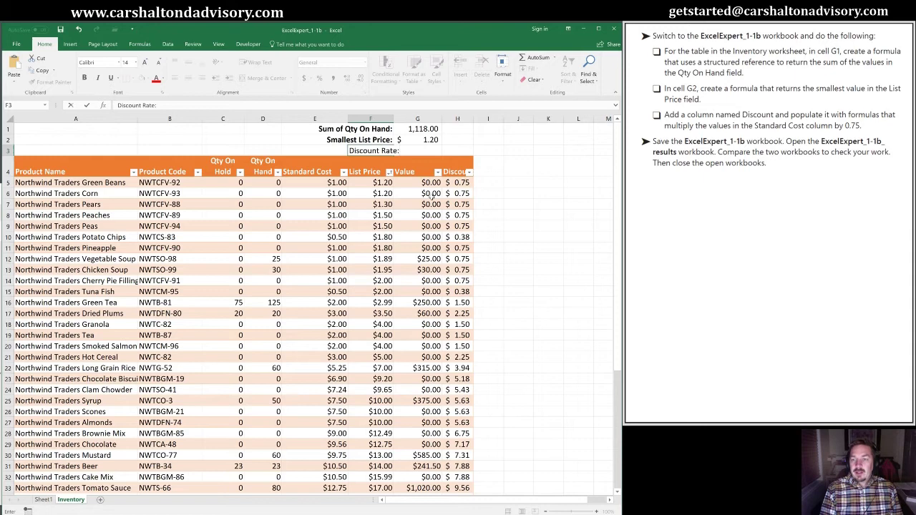
key("ctrl+Return")
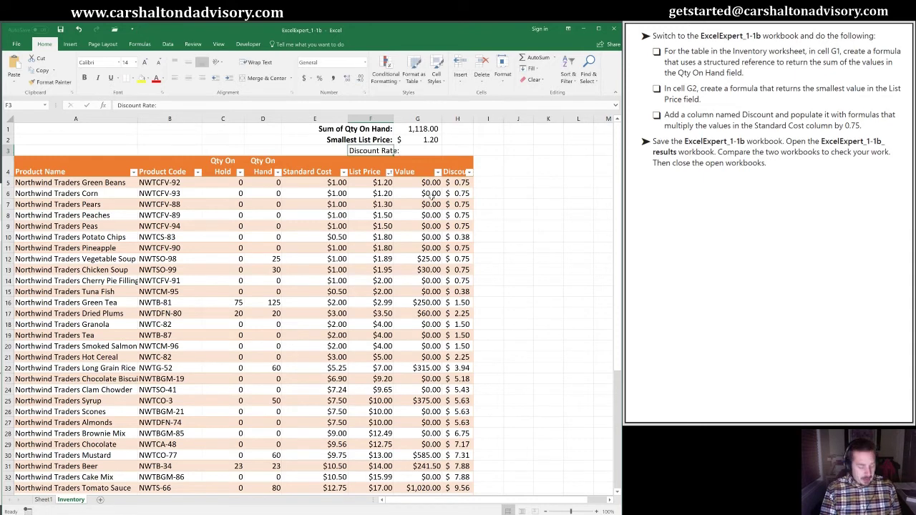
key("alt")
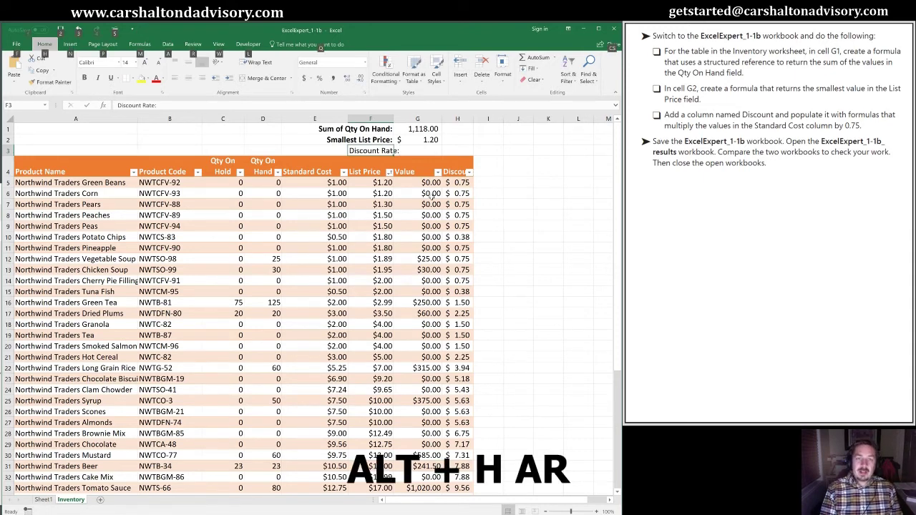
key("h")
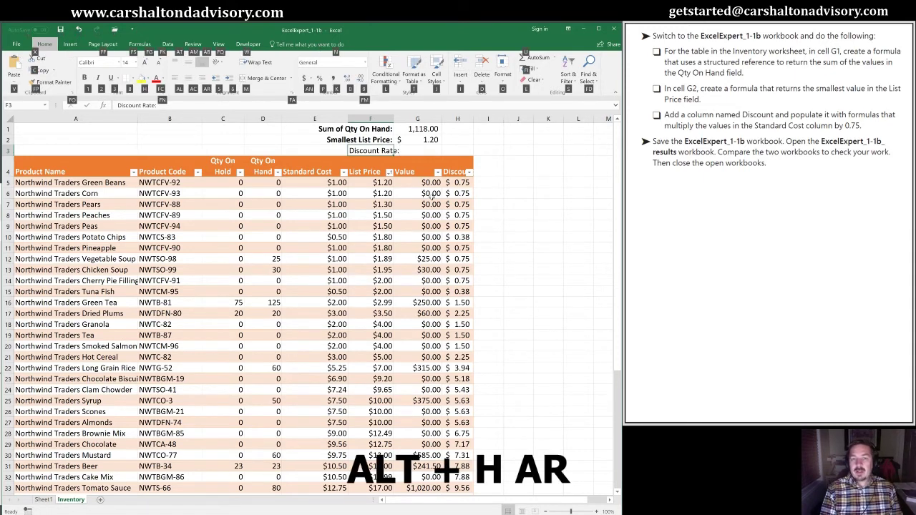
key("a")
key("r")
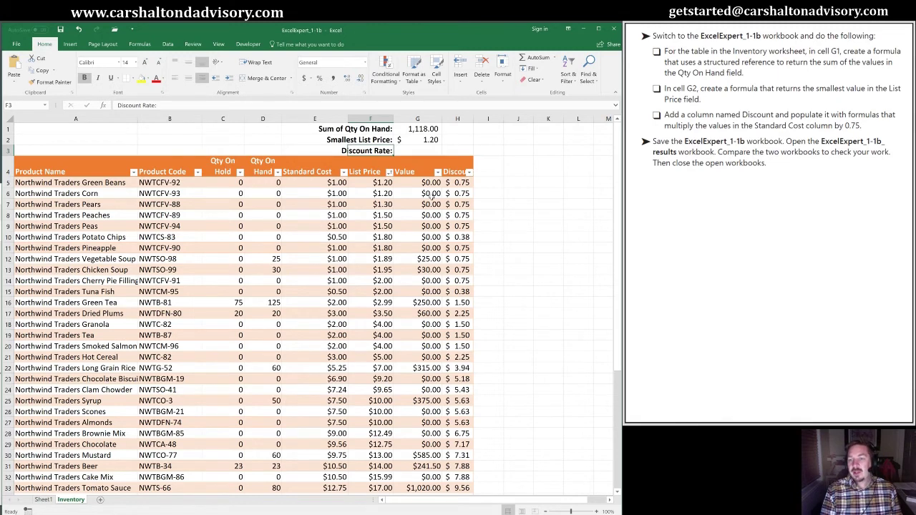
- Enter 0.75 in cell G3 beside the Discount Rate label and name that cell DiscountRate
key("Right")
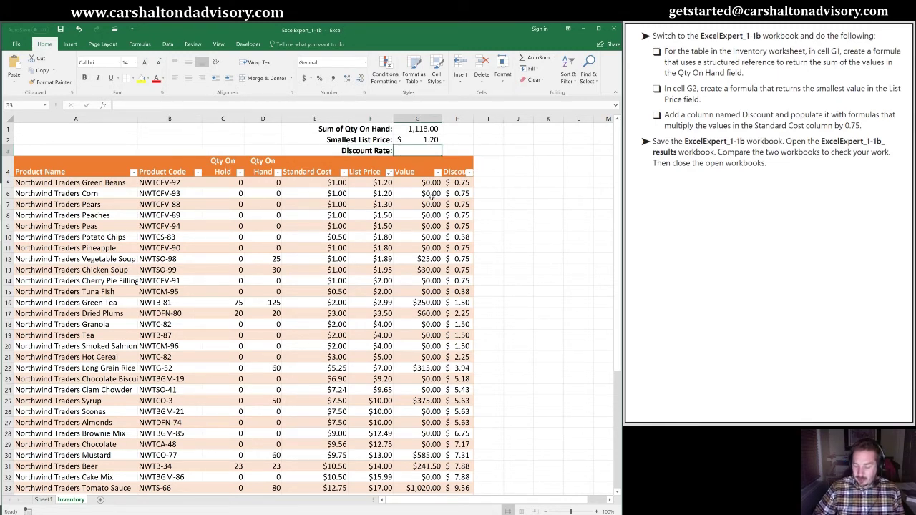
type("0.75")
key("ctrl+Return")
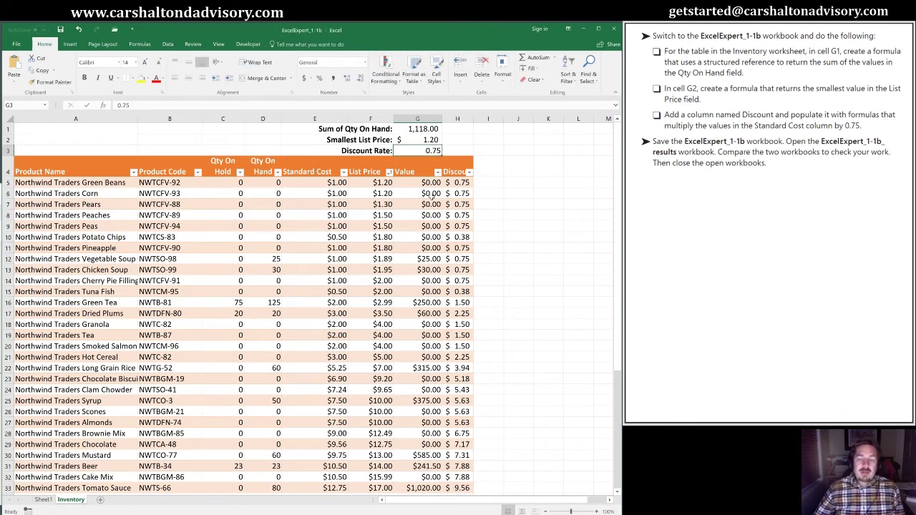
left_click(17, 105)
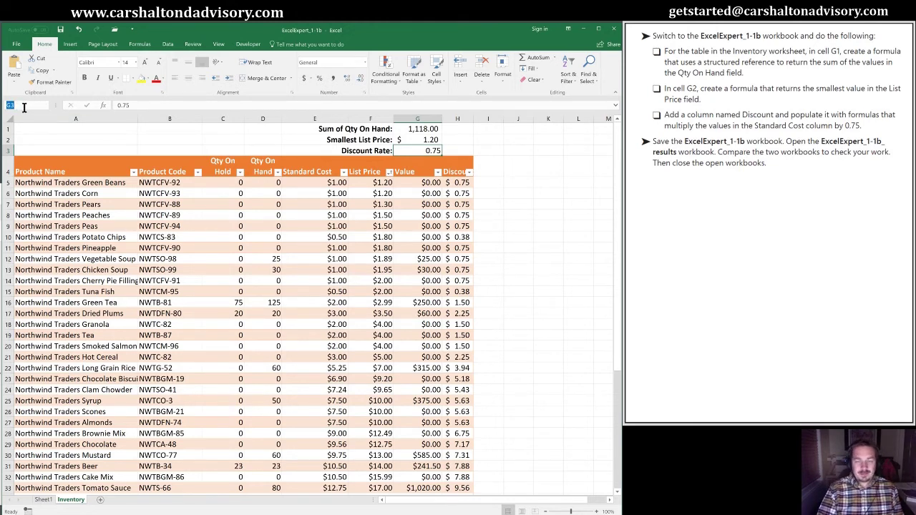
type("Di")
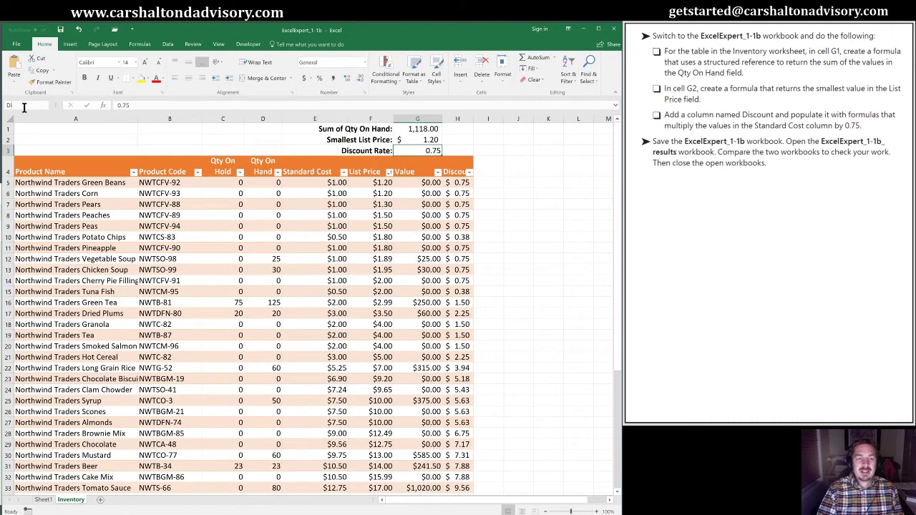
type("scount")
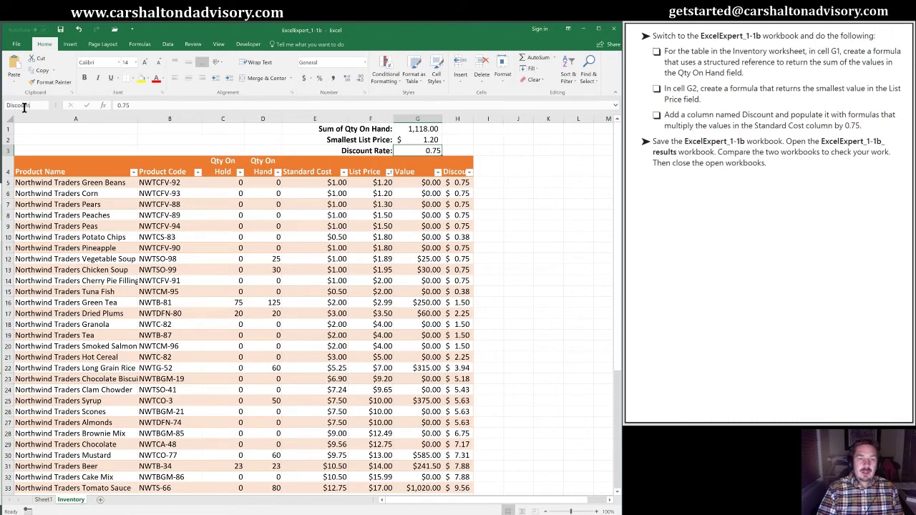
type("Rate")
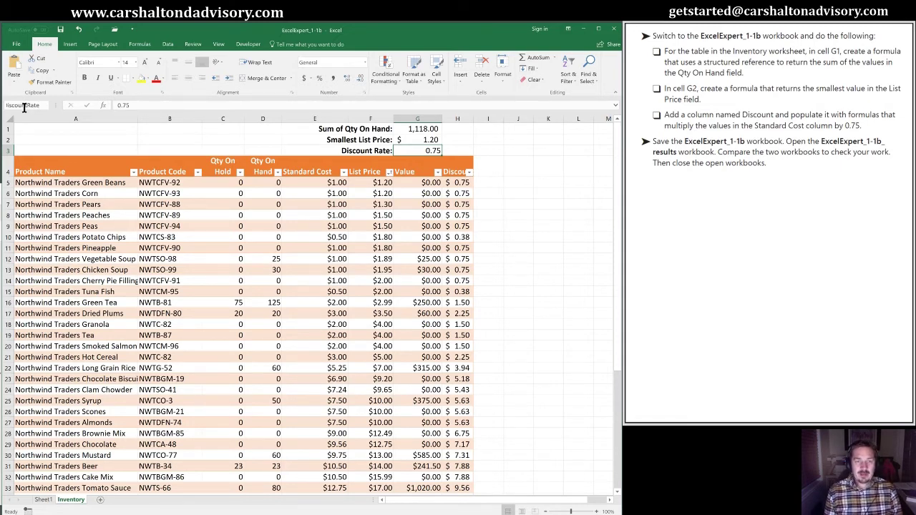
key("Return")
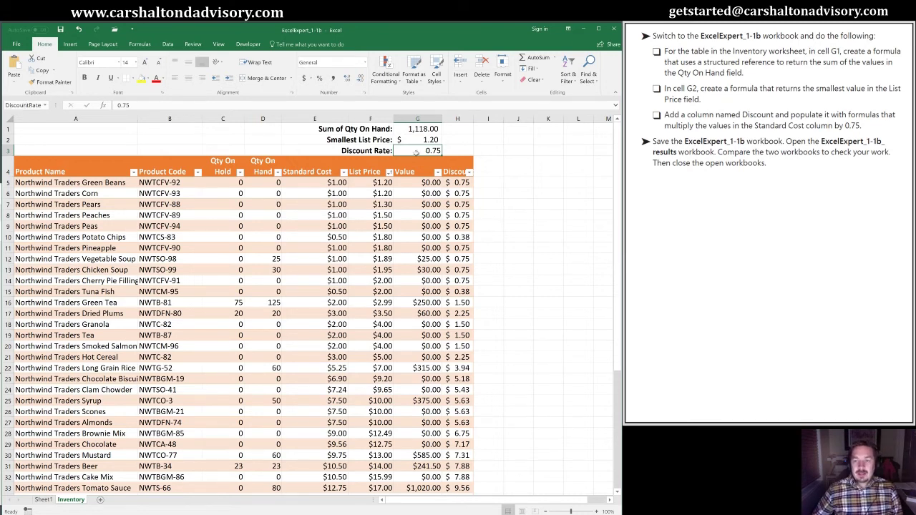
- Try to replace the 0.75 constant in the H5 Discount formula with the DiscountRate name, entering =disc * [Standard Cost]
left_click(453, 182)
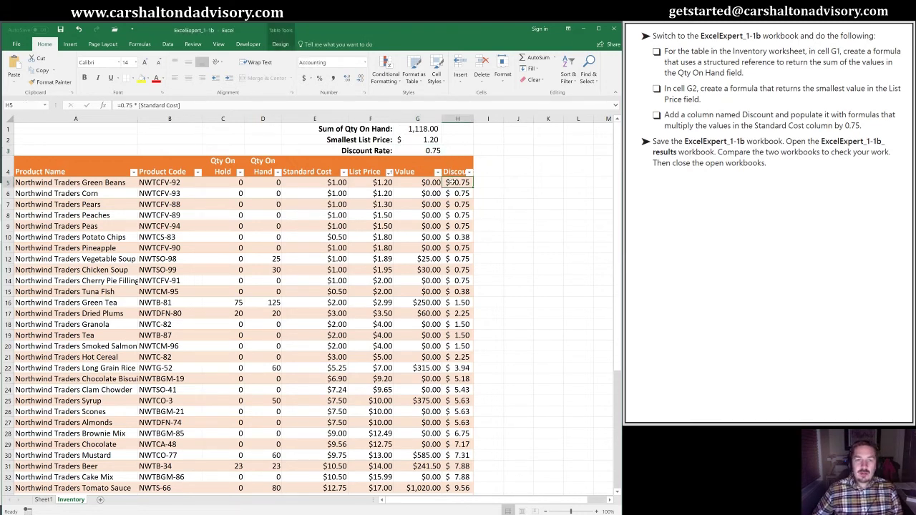
left_click(133, 105)
key("BackSpace")
key("BackSpace")
key("BackSpace")
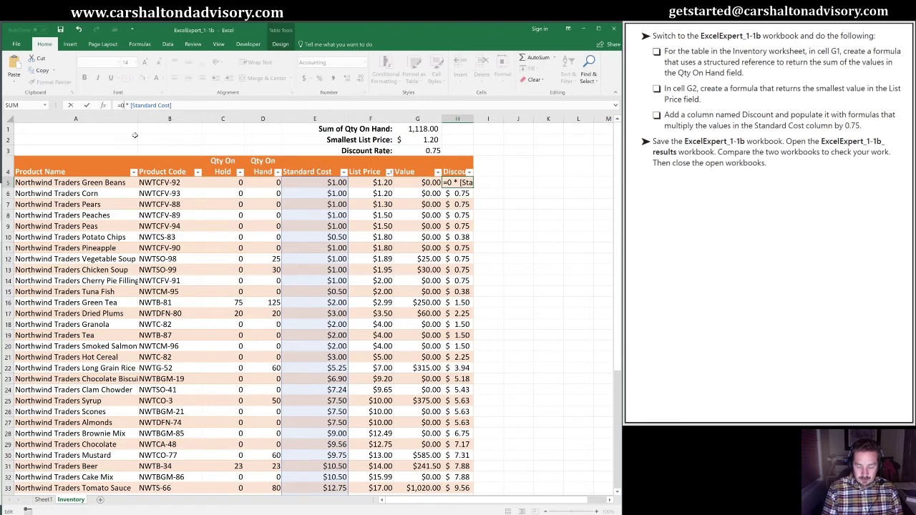
key("BackSpace")
type("d")
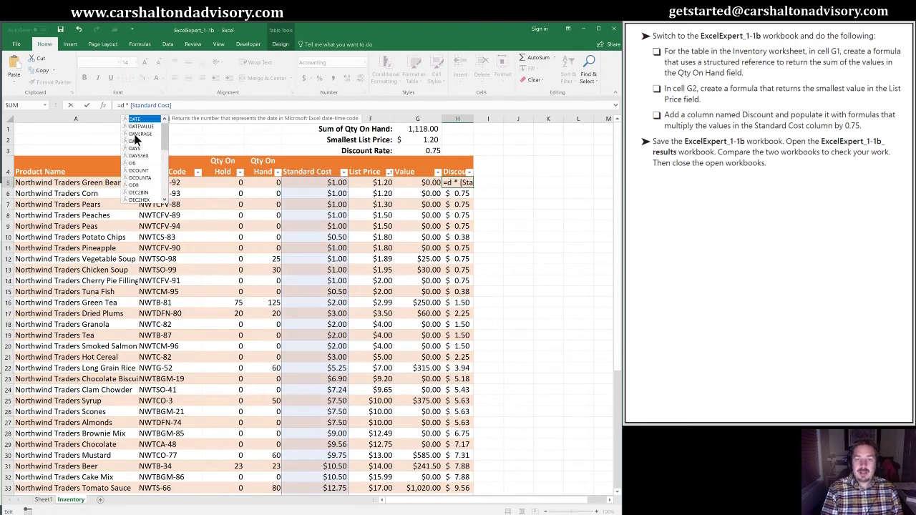
type("isc")
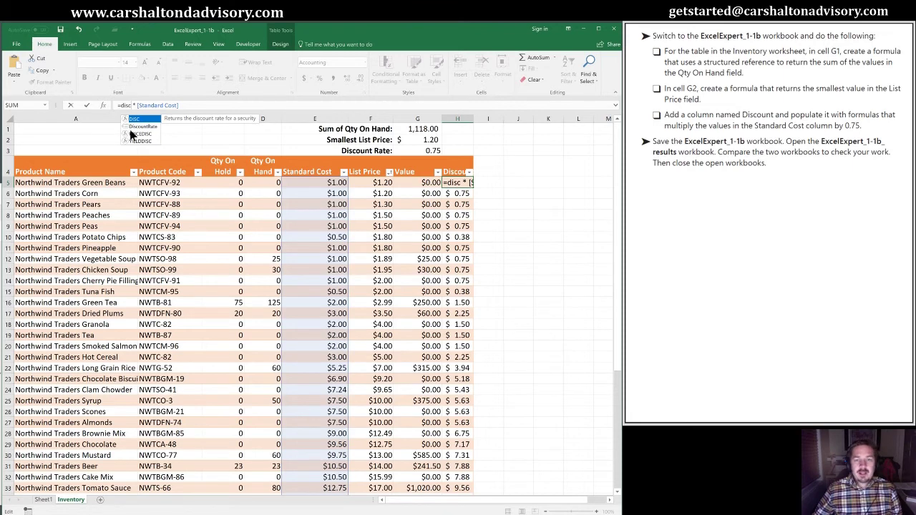
left_click(133, 128)
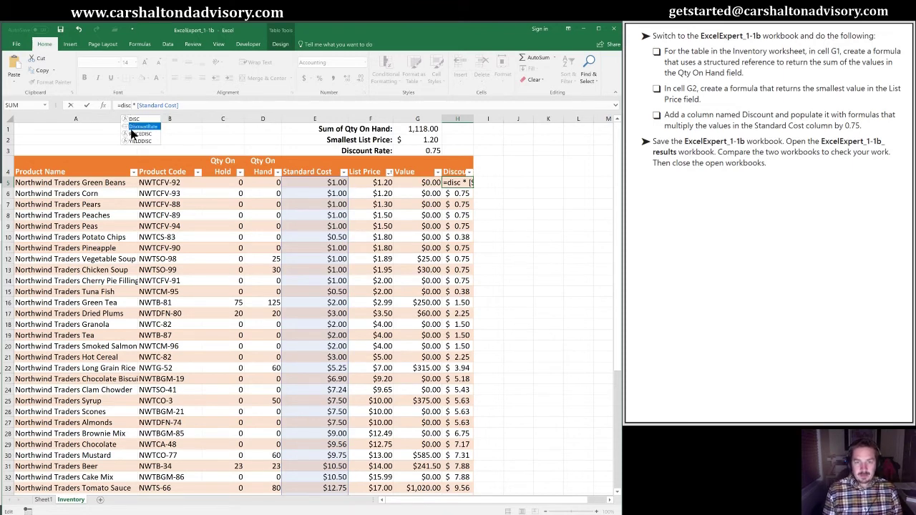
key("ctrl+Return")
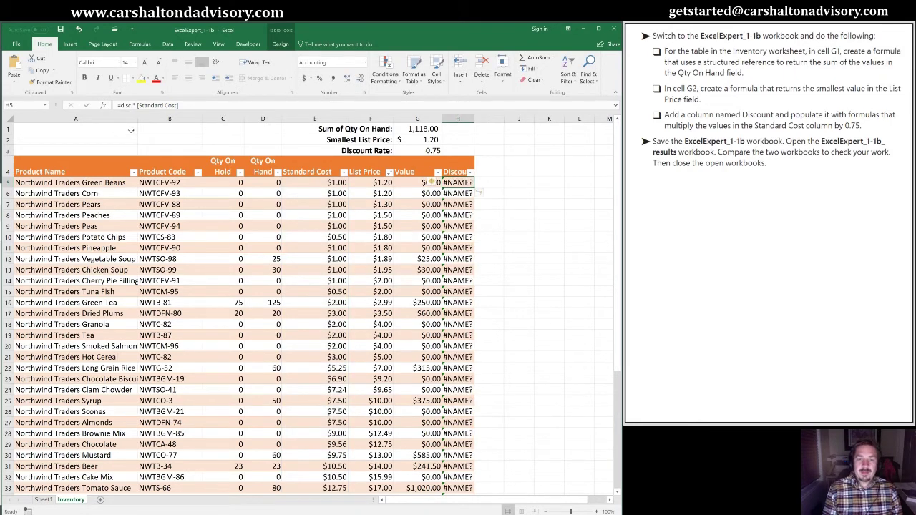
- Correct the H5 formula to =DiscountRate * [Standard Cost] and enter it for the whole Discount column
left_click(131, 105)
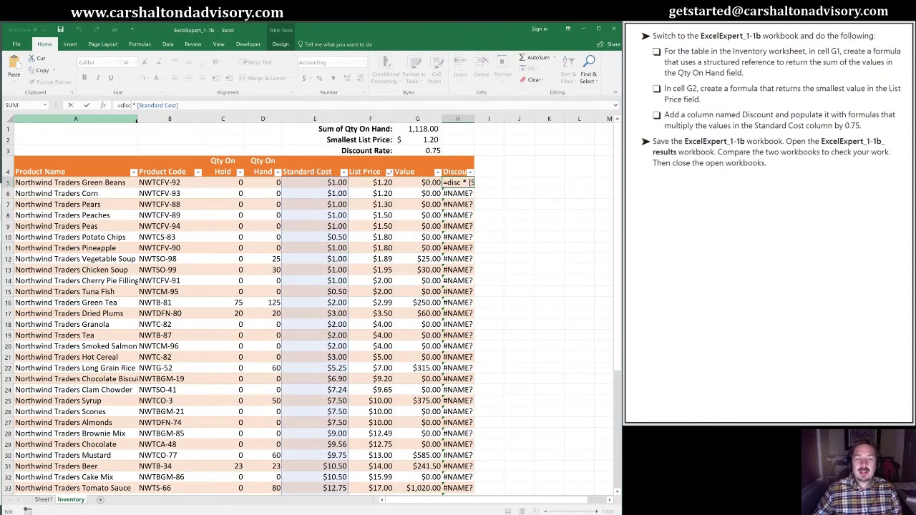
type("o")
key("Tab")
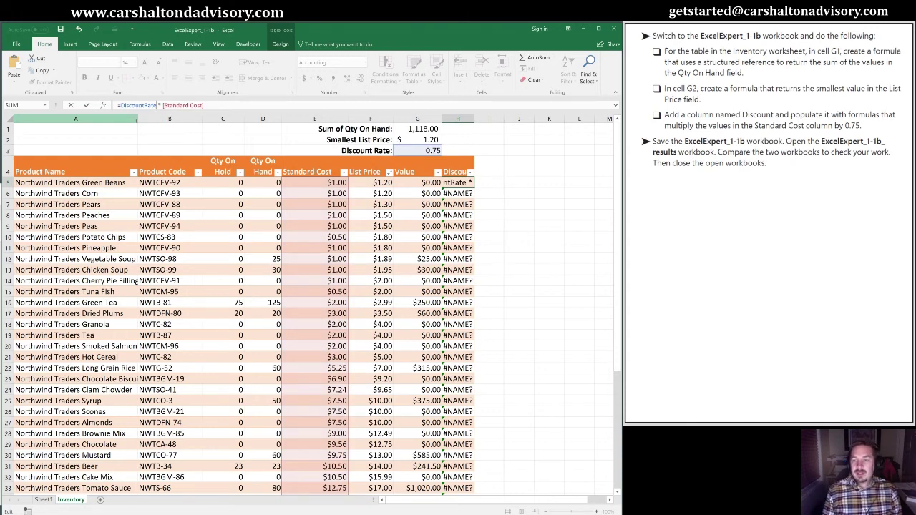
key("Return")
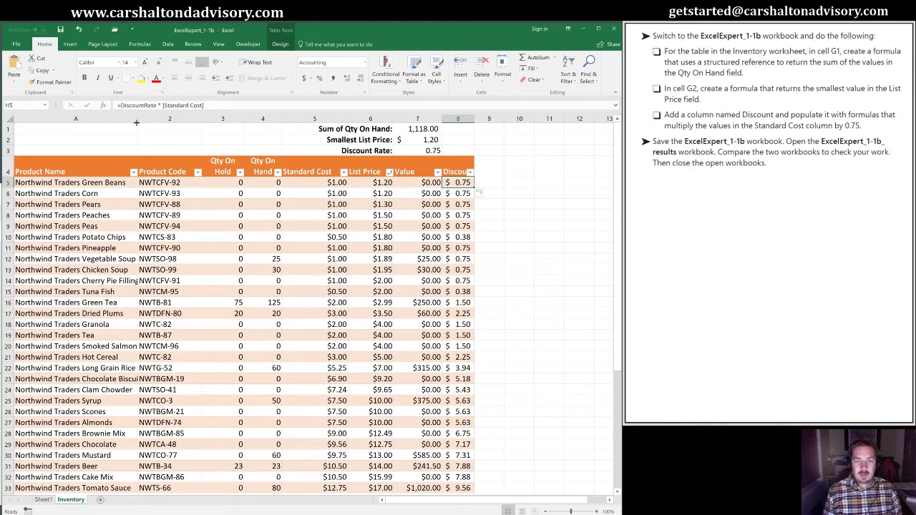
- Go to the cell named DiscountRate and set its value to 0.25, checking the formulas in the Discount column
key("Down")
key("Down")
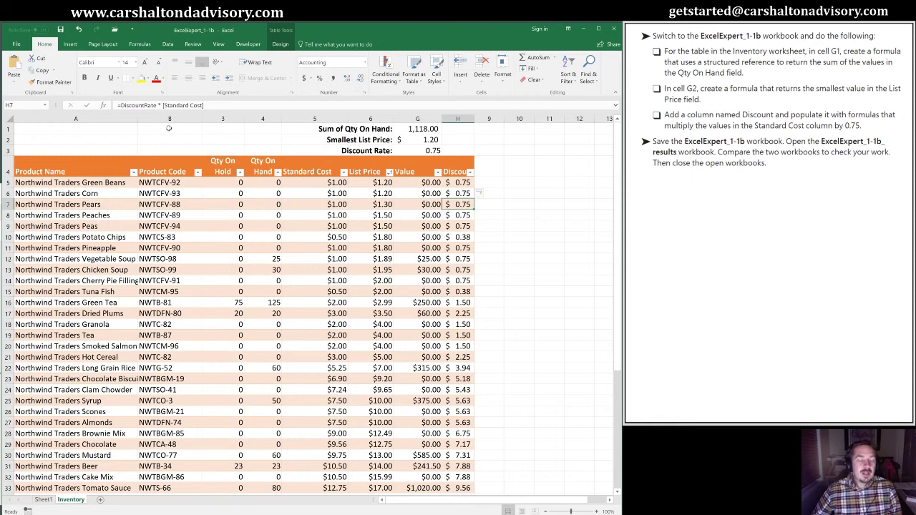
left_click(45, 105)
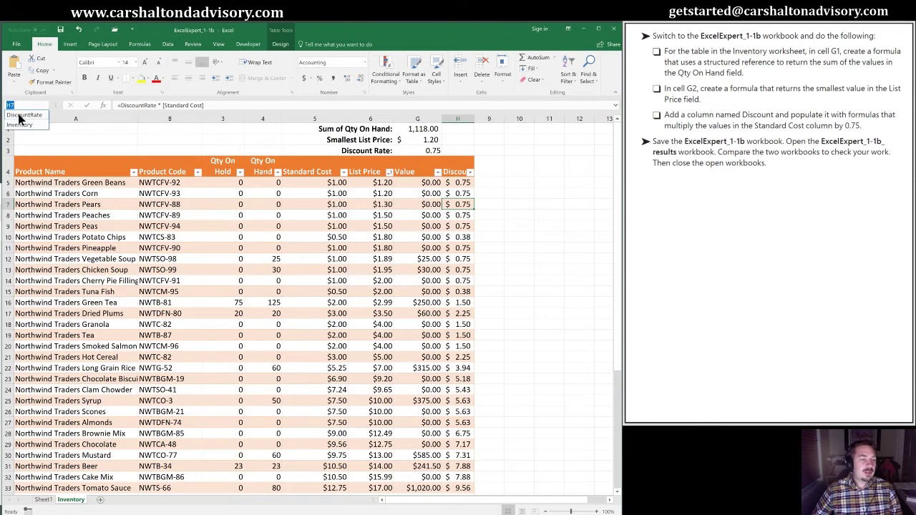
left_click(21, 115)
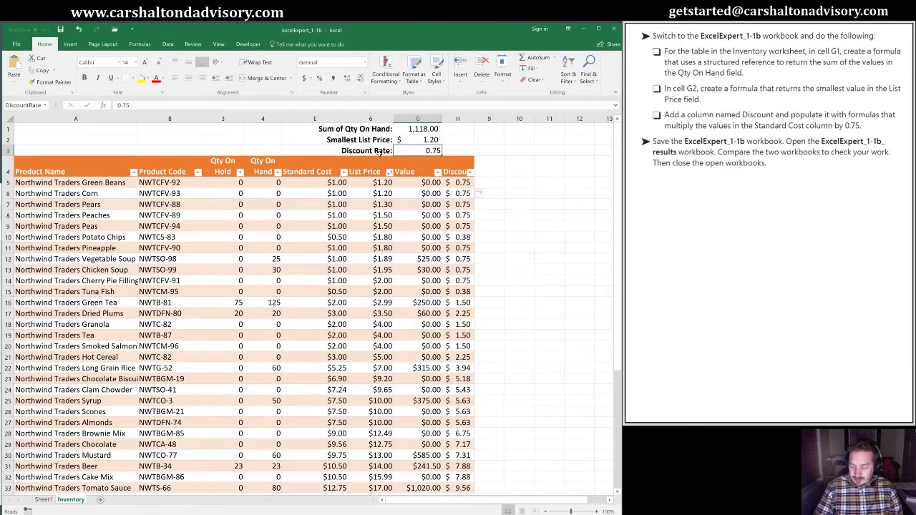
type("0.25")
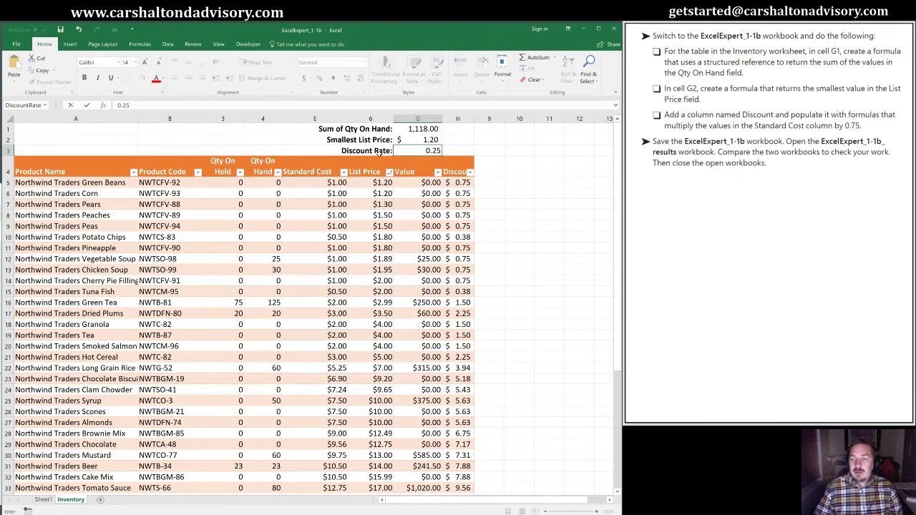
key("ctrl+Return")
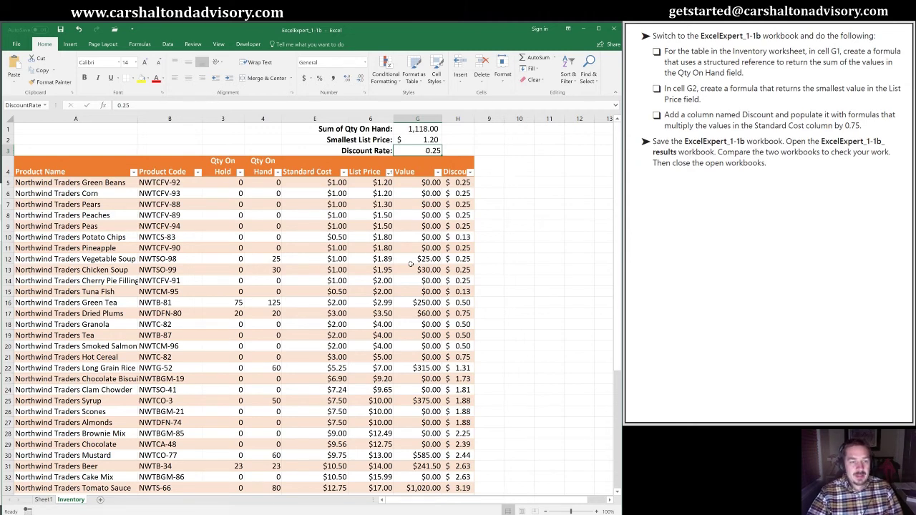
left_click(465, 217)
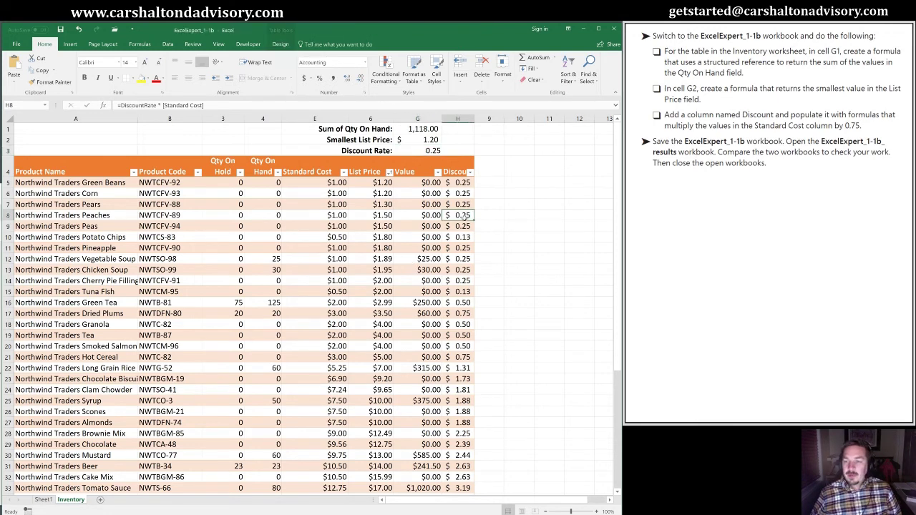